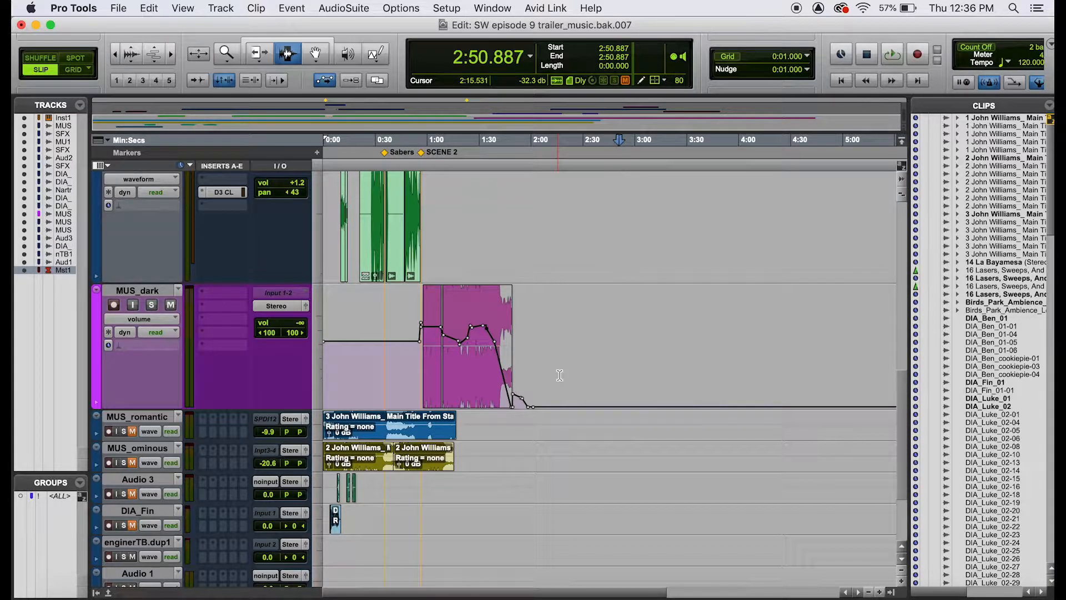
Look over the channel faders and pan controls in the Mix window and return to the Edit window
key(super+equal)
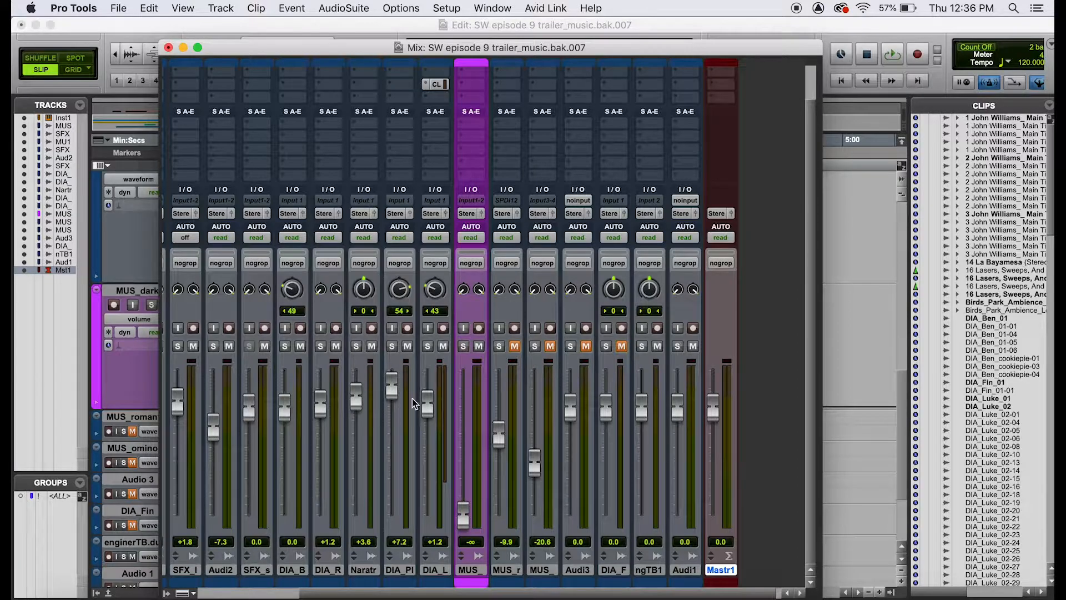
key(super+equal)
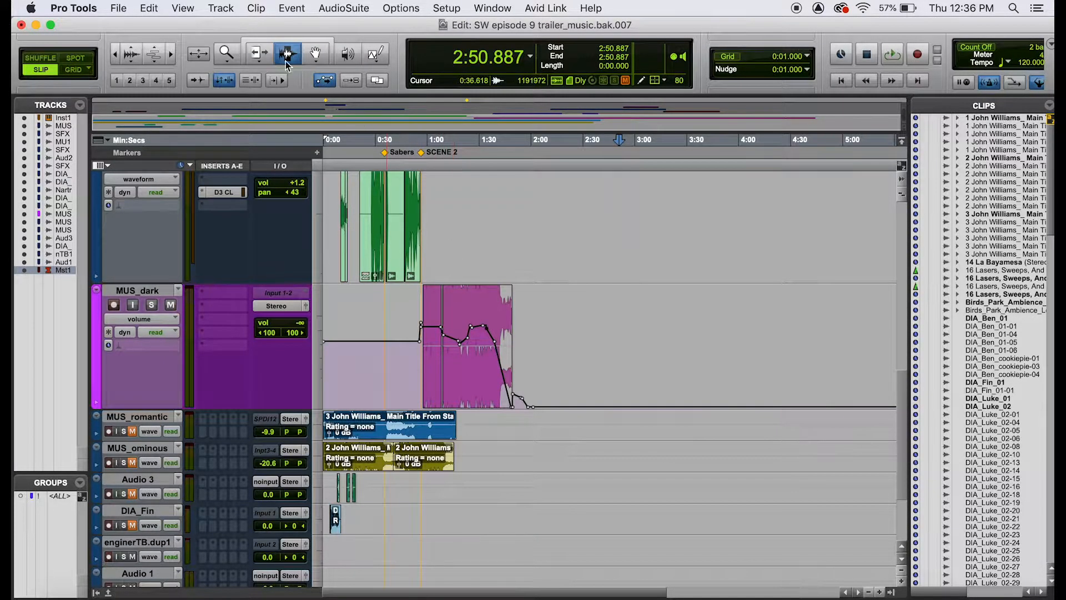
Raise the clip gain of the green dialogue clip just after the Sabers marker to +6.9 dB
click(226, 53)
drag(448, 244, 351, 234)
click(316, 54)
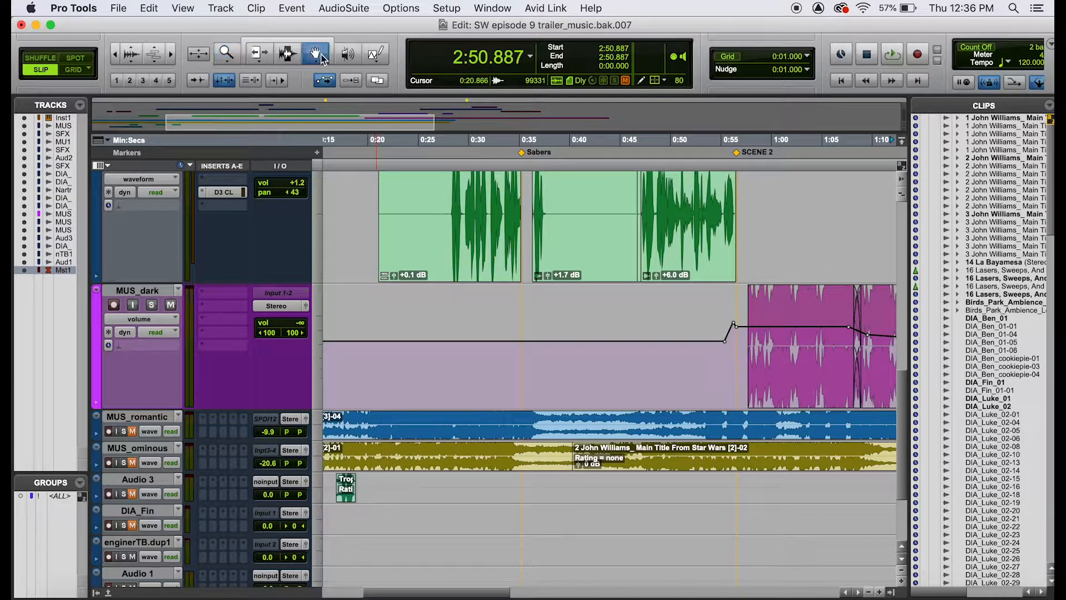
click(549, 275)
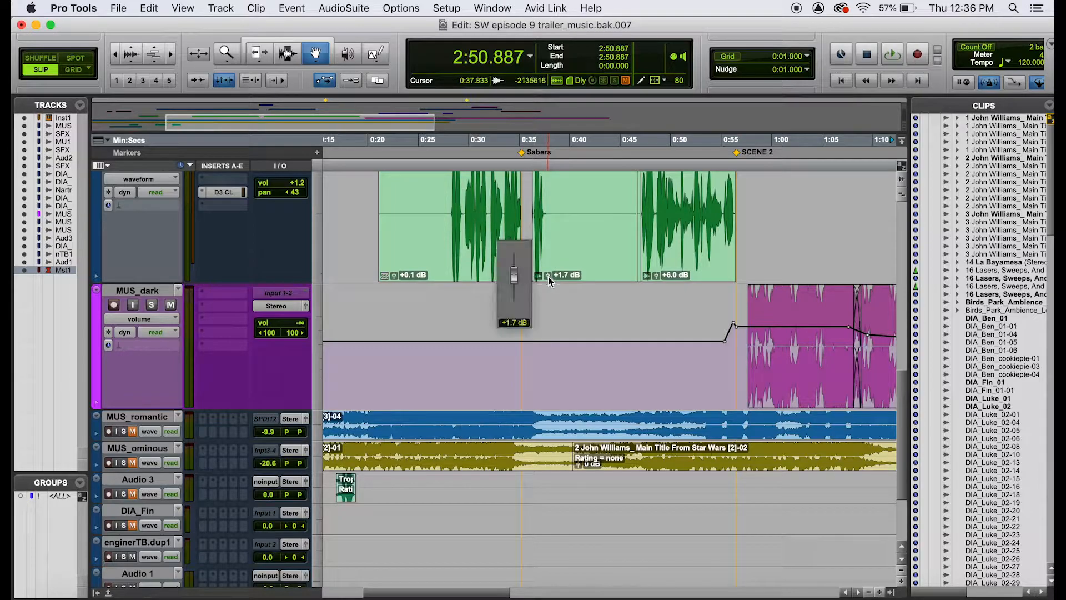
drag(548, 275, 548, 276)
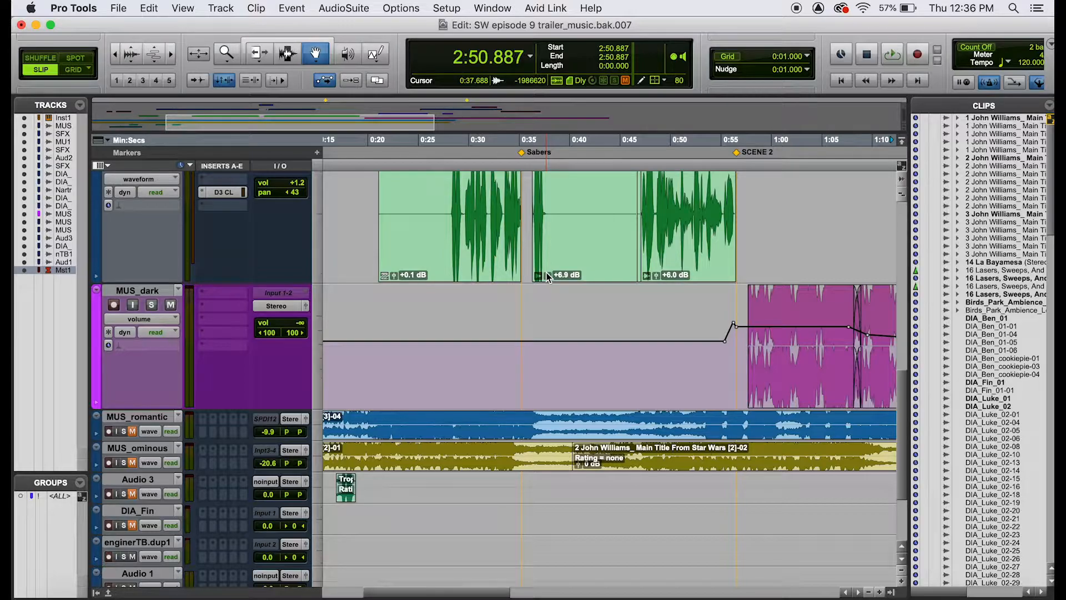
Pan the DIA_L channel to 39 left in the Mix window and return to the Edit window
key(super+equal)
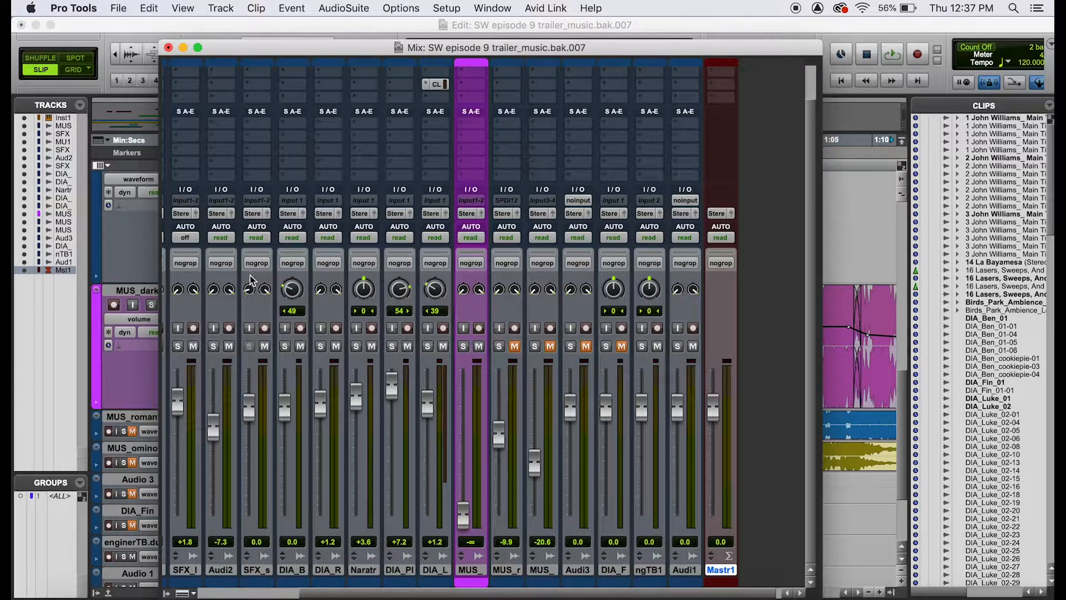
drag(264, 289, 243, 298)
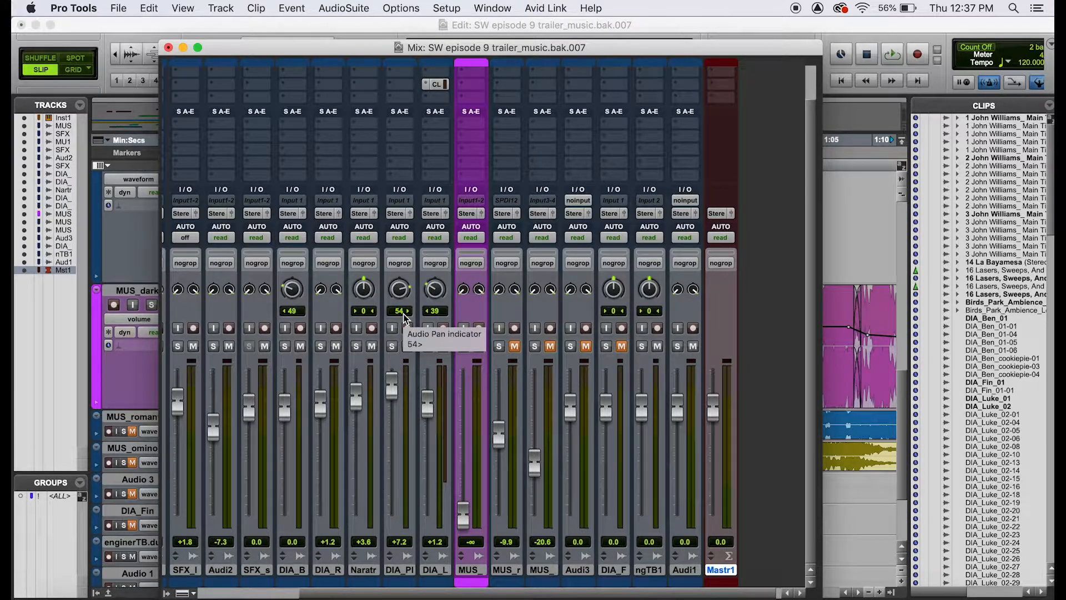
key(super+equal)
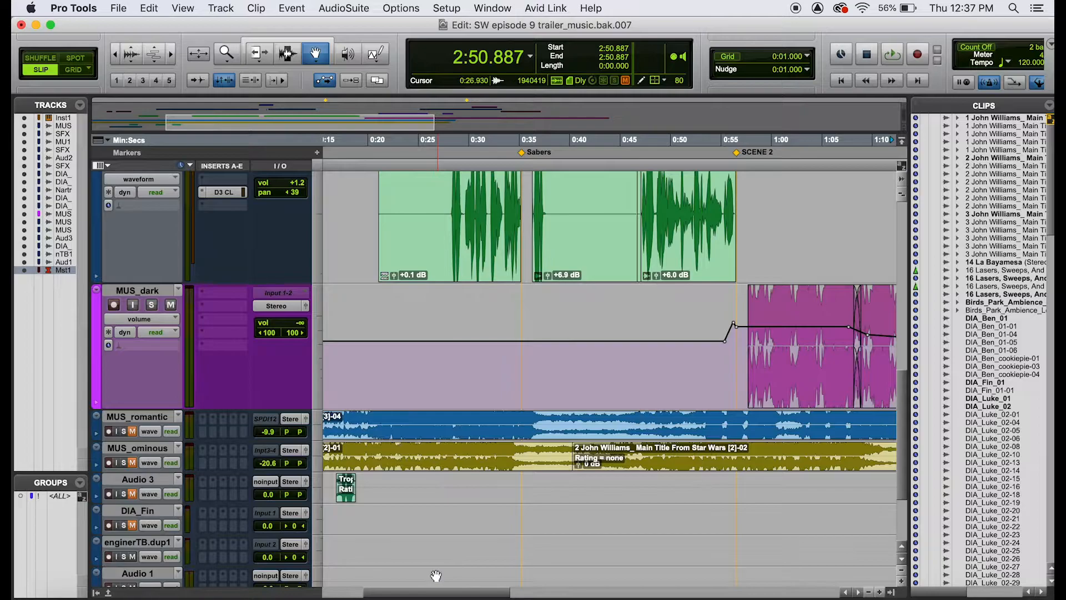
Play the session from 0:57.544, at the start of the MUS_dark clip after the SCENE 2 marker, and stop playback
drag(423, 593, 525, 593)
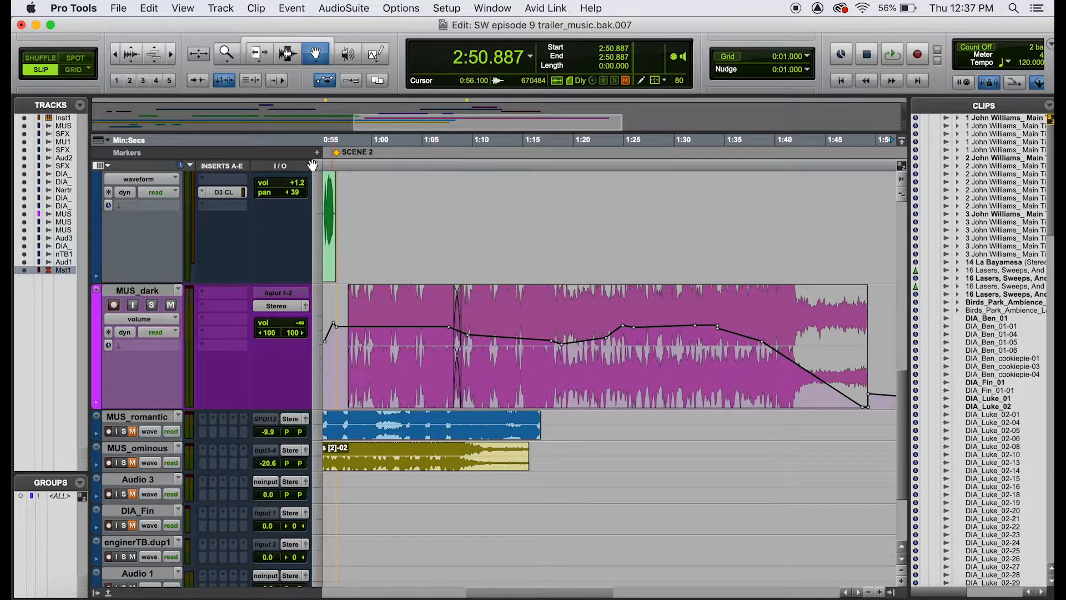
click(289, 55)
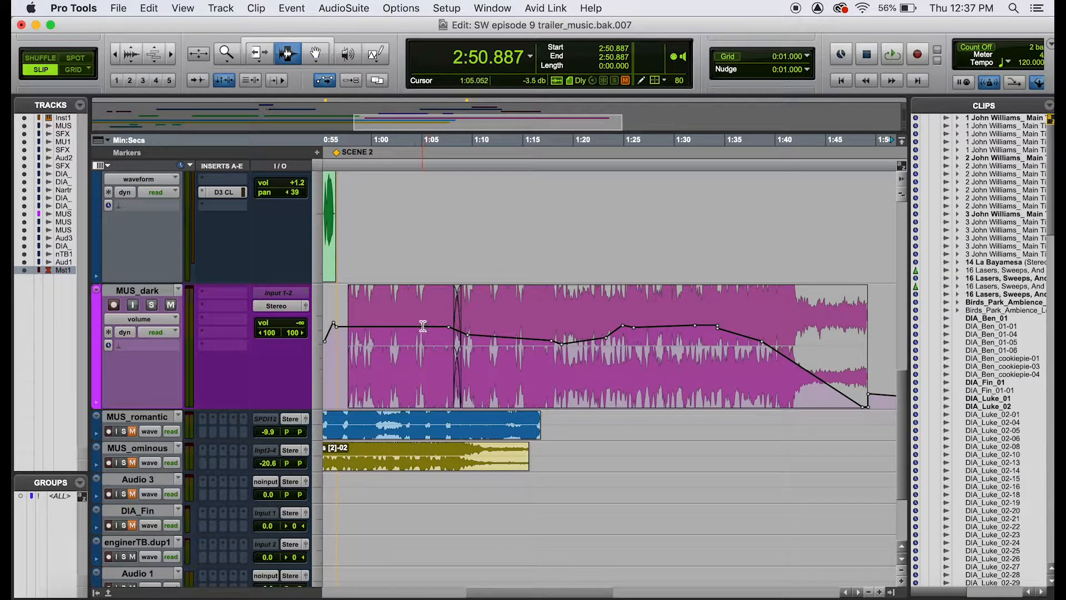
click(346, 326)
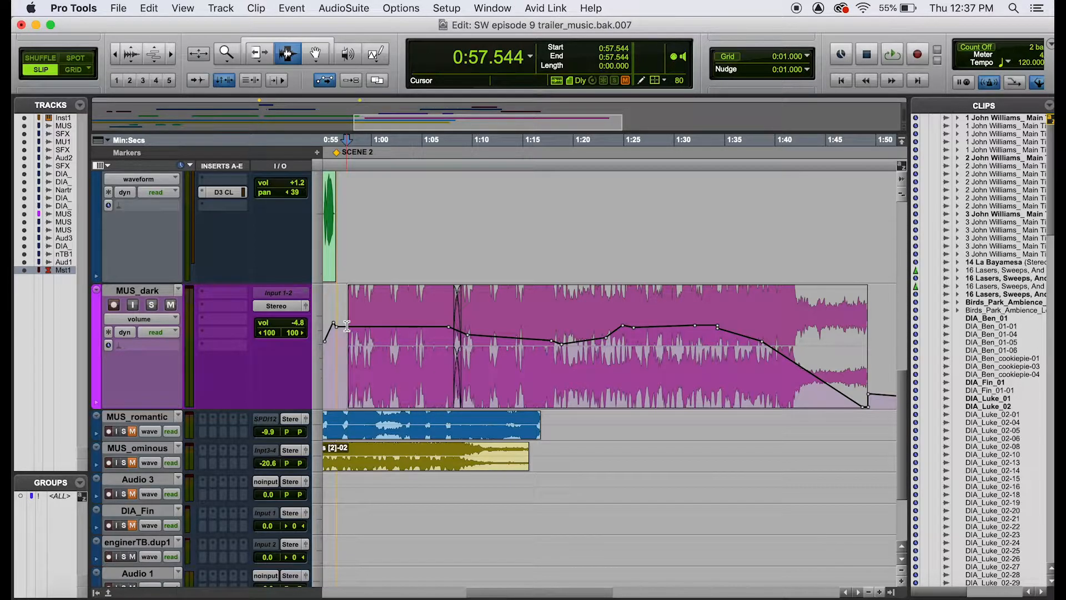
key(space)
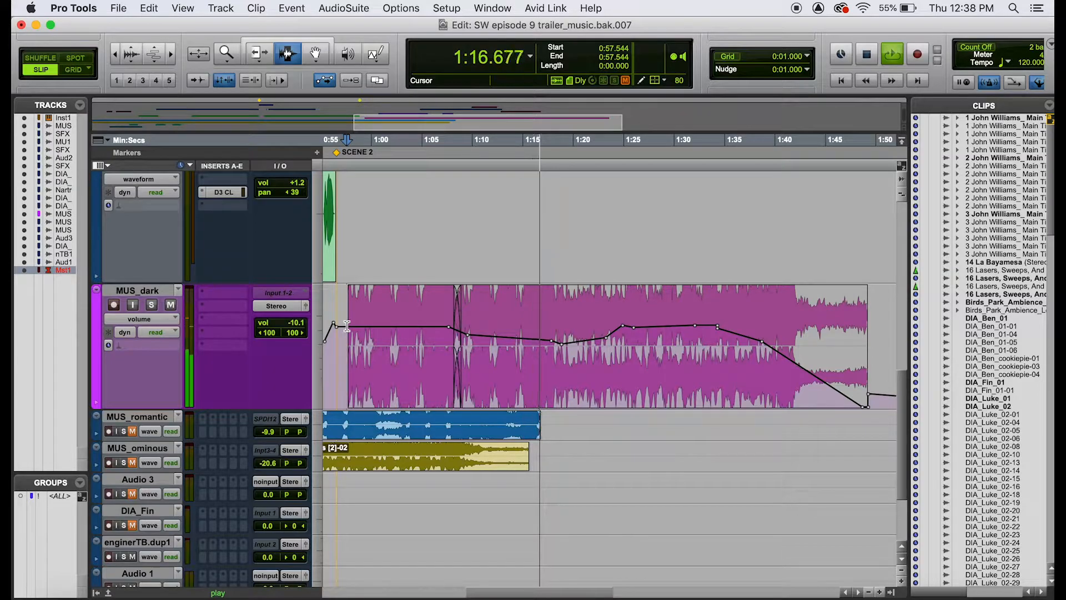
key(space)
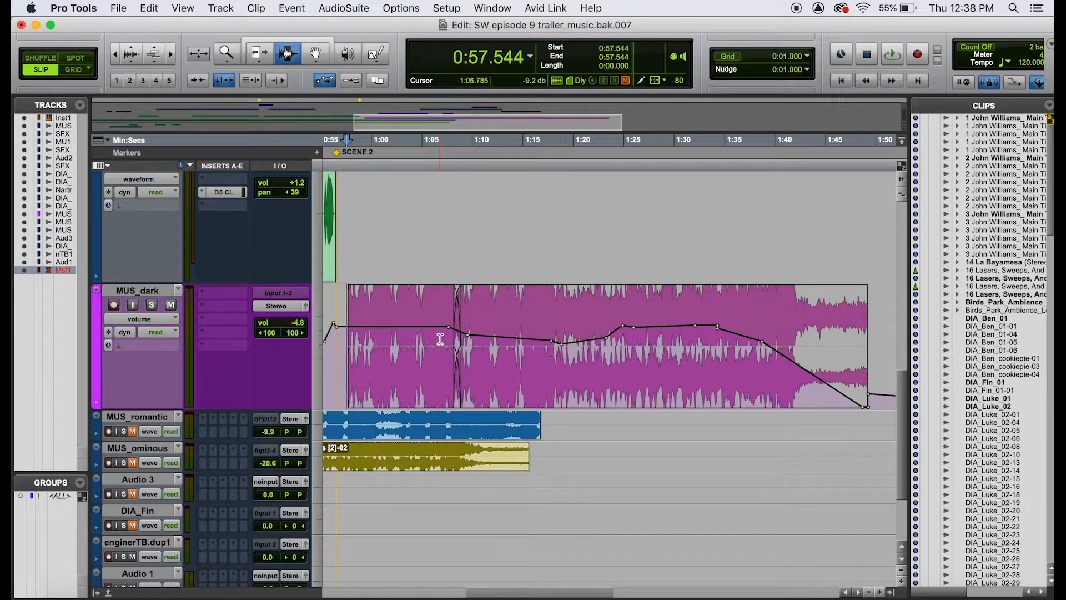
Add a volume breakpoint near 1:00 on MUS_dark, keeping its volume view, and try a raised breakpoint near 1:03 before deleting it
click(155, 318)
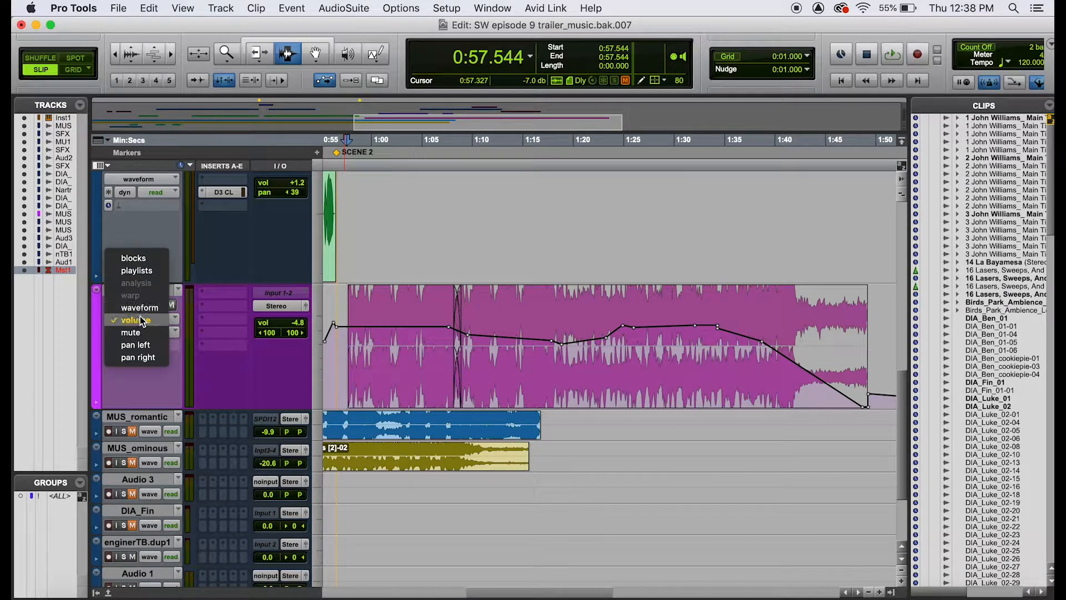
click(443, 315)
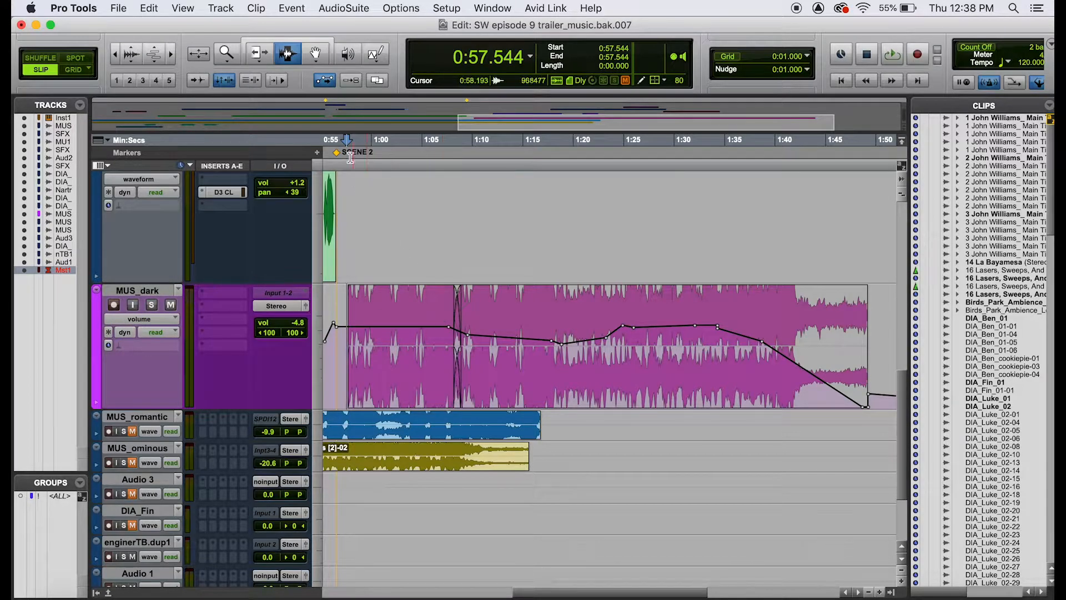
click(317, 60)
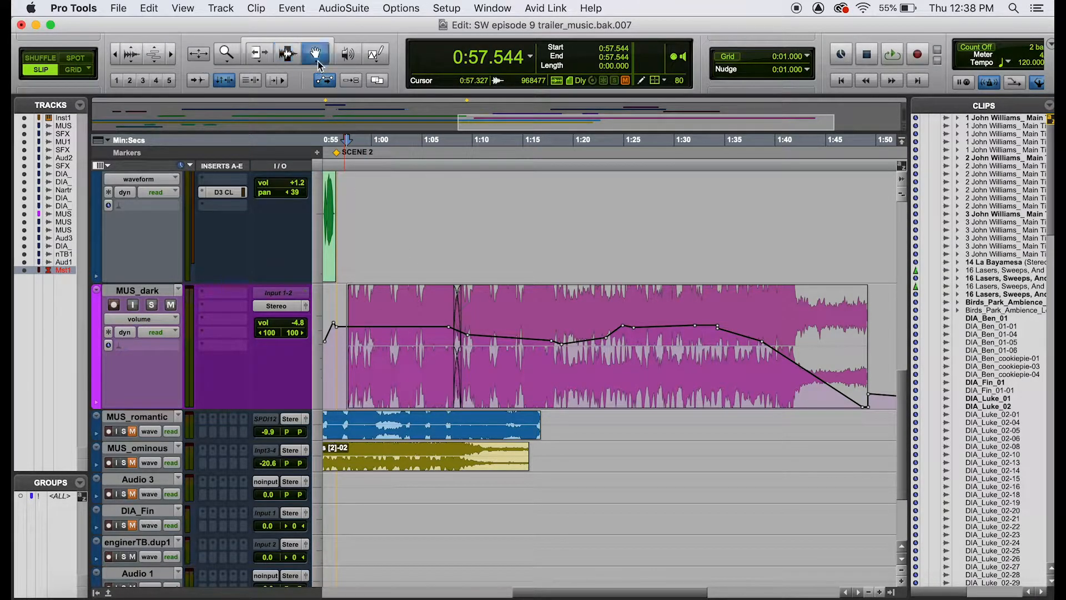
click(377, 327)
mouse_move(411, 327)
mouse_down()
mouse_move(412, 353)
mouse_move(410, 308)
mouse_up()
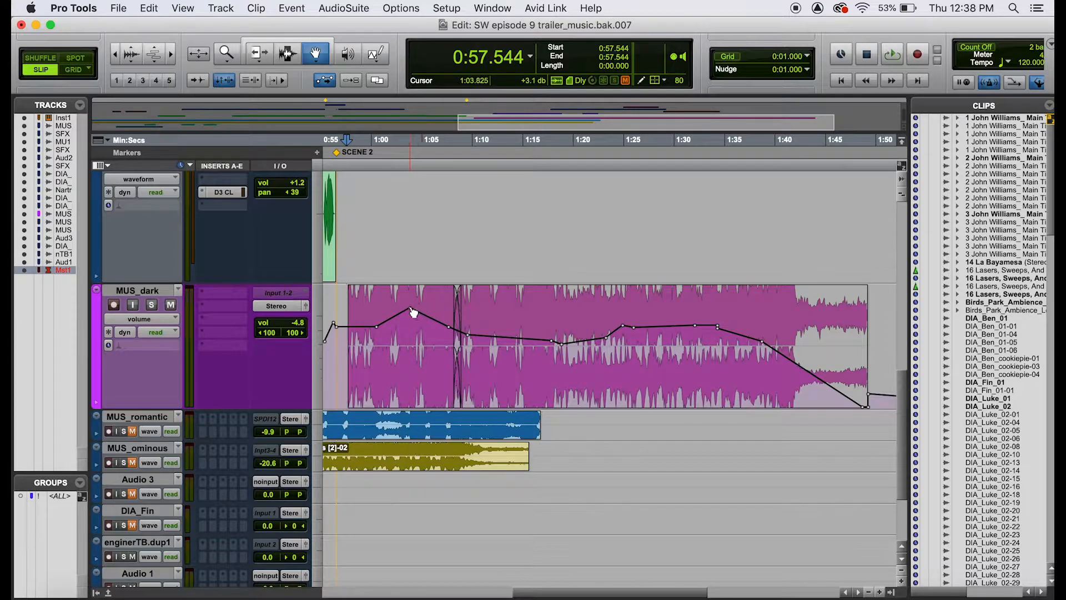
alt+click(412, 309)
Try deleting the MUS_dark volume breakpoints between 0:59.782 and 1:19.998, and undo the deletion
click(291, 58)
drag(369, 303, 574, 302)
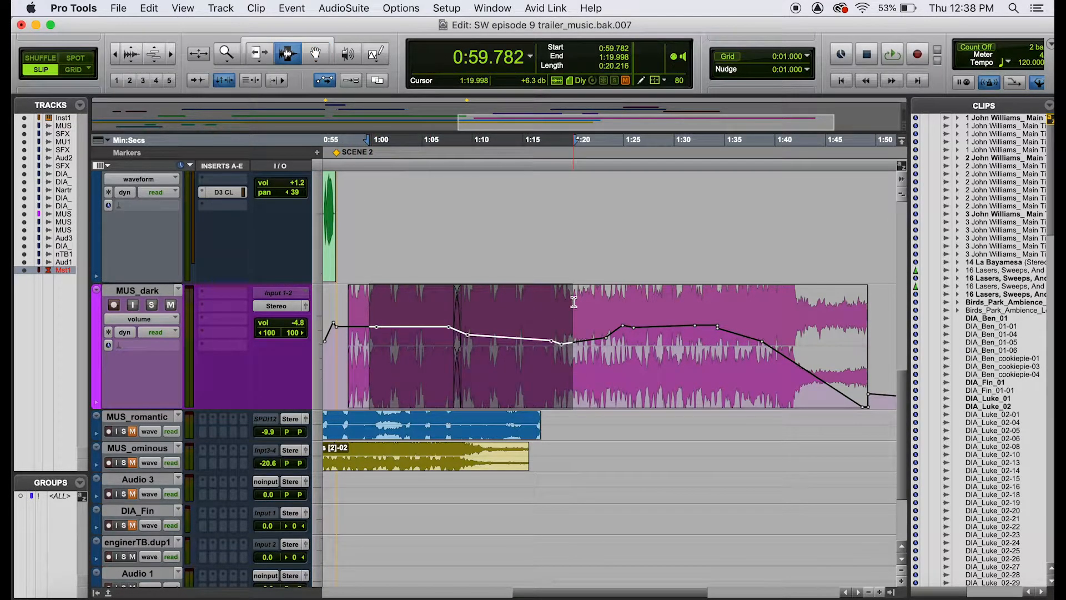
key(Delete)
key(super+z)
Lower the whole MUS_dark volume curve slightly between 1:06.352 and 1:31.406 with the Trim tool, and return to the Selector
drag(436, 348, 689, 323)
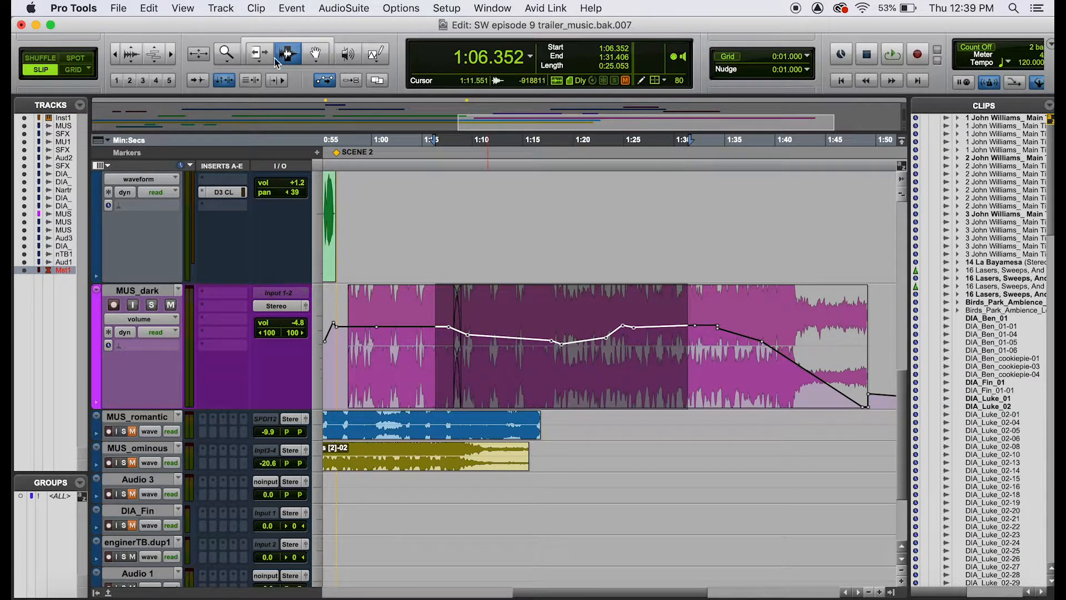
click(258, 51)
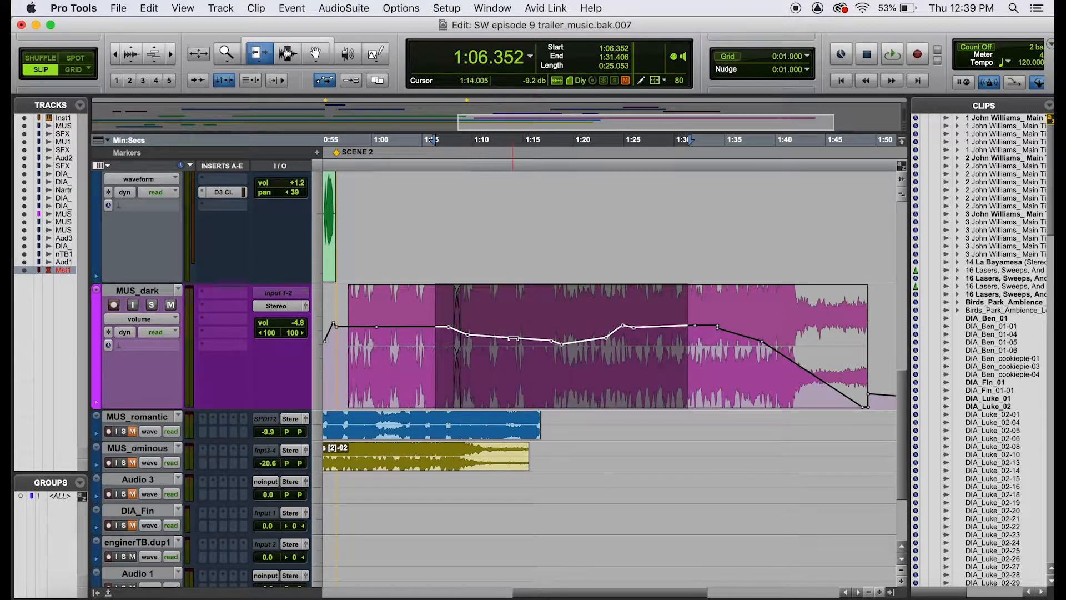
drag(514, 338, 514, 359)
mouse_move(514, 363)
mouse_down()
mouse_move(509, 325)
mouse_move(510, 344)
mouse_up()
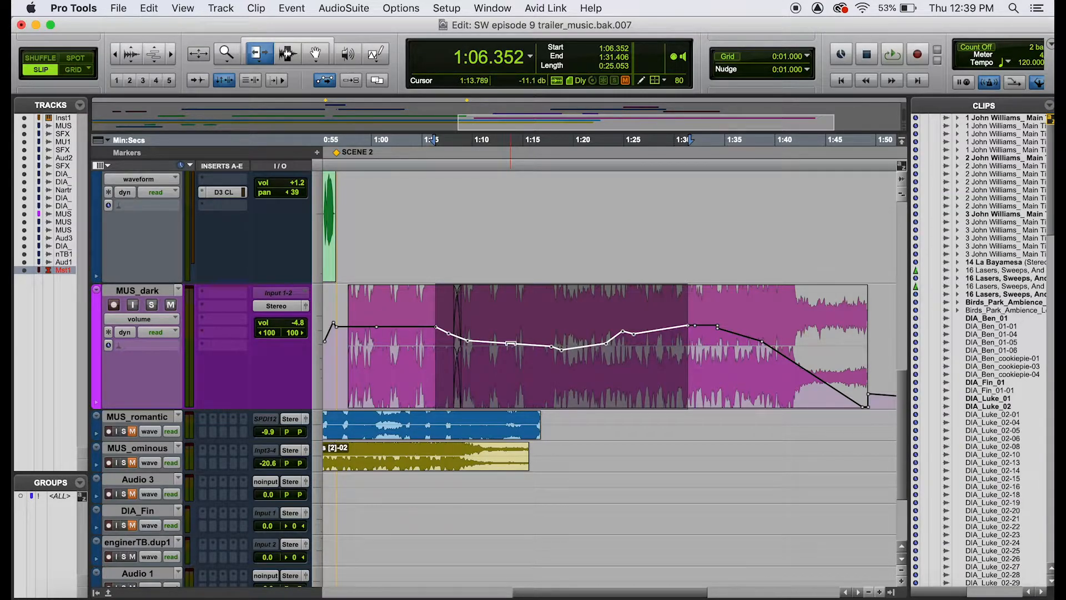
click(294, 63)
Review the file type and file format choices for a bounce to disk, keeping WAV and Interleaved, and cancel the bounce
click(118, 8)
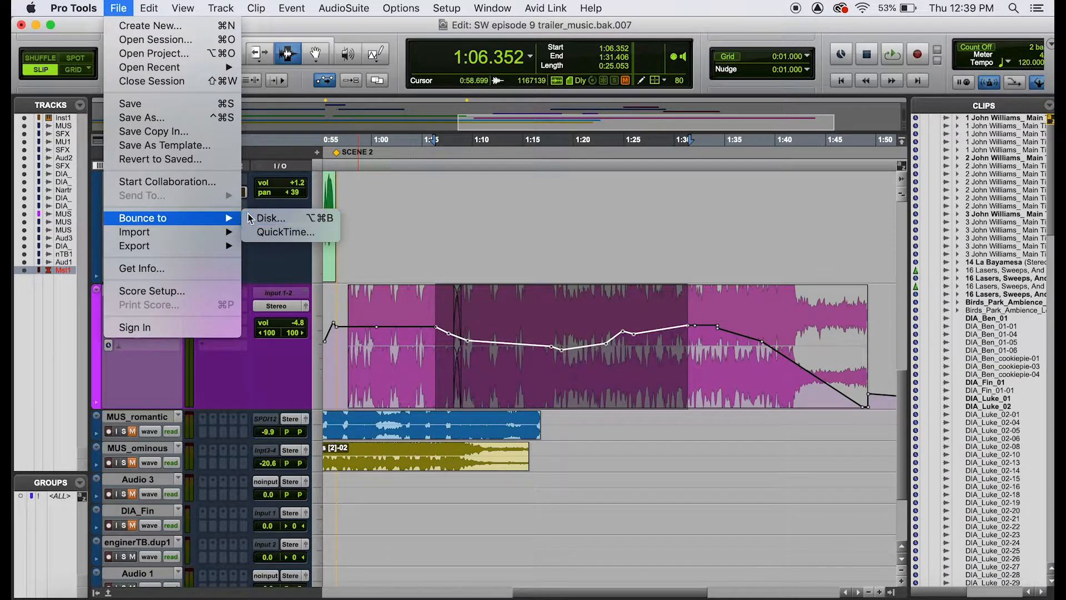
click(249, 218)
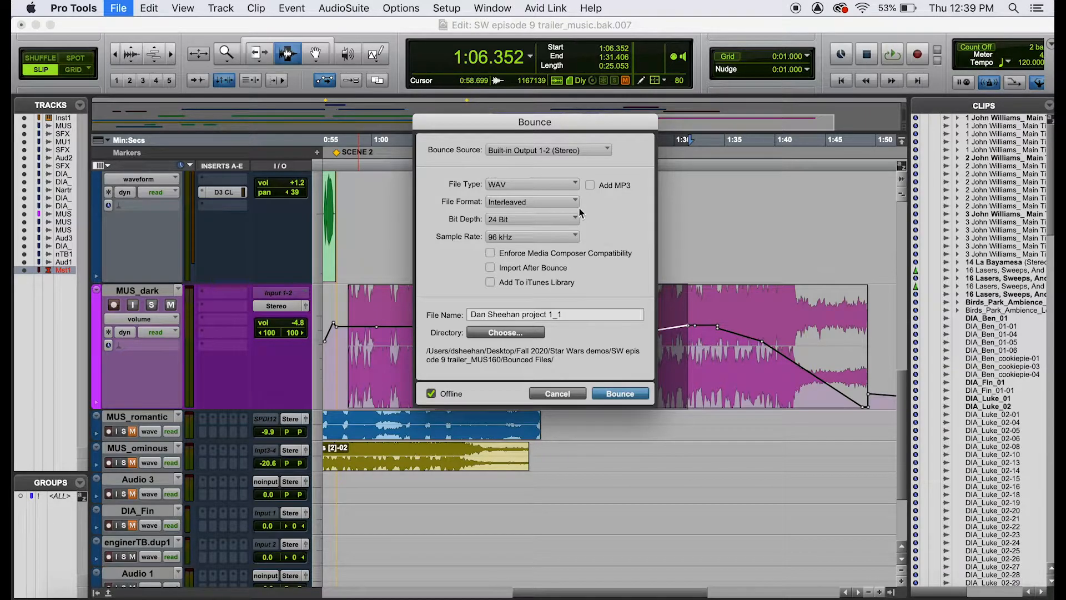
click(526, 188)
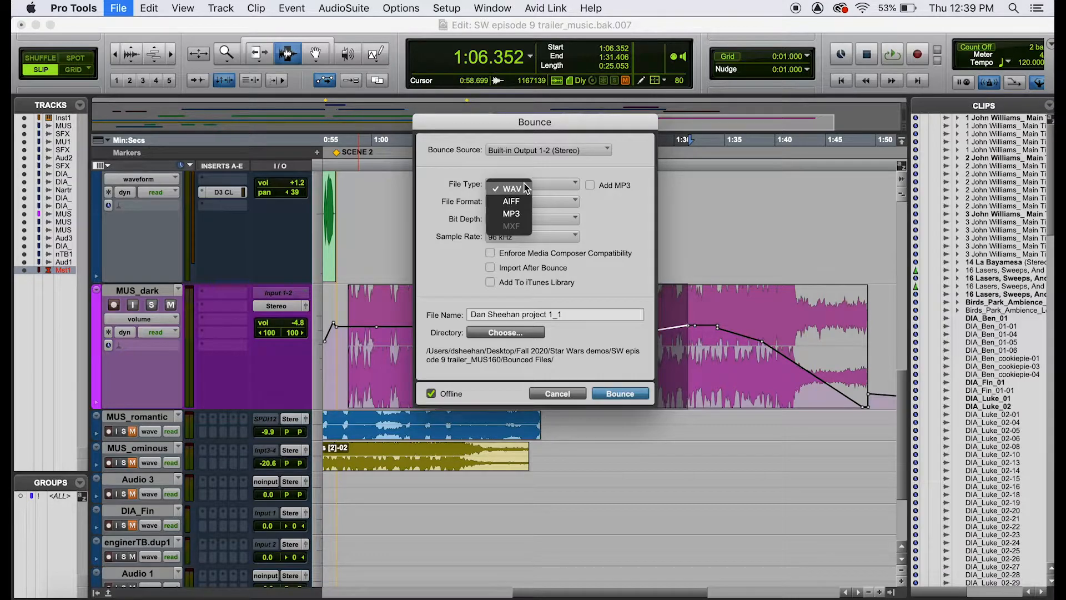
click(526, 188)
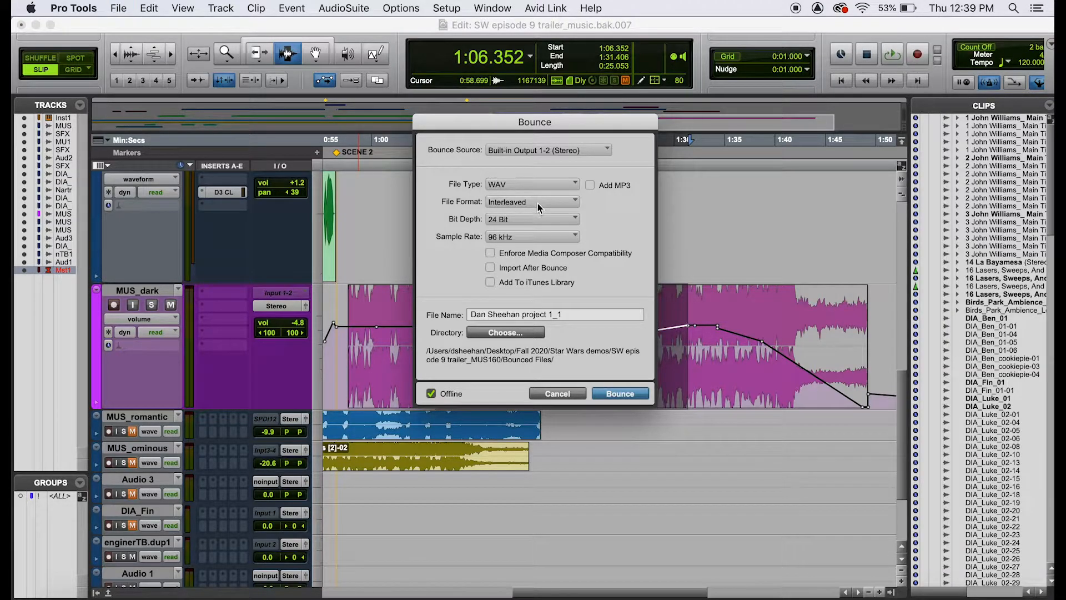
click(538, 204)
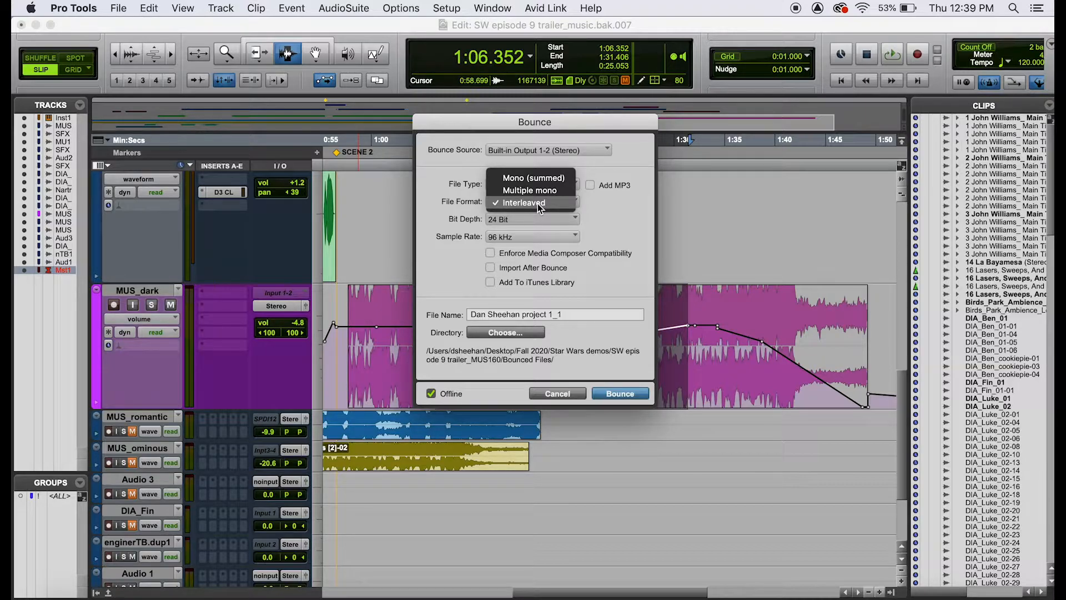
click(537, 203)
click(537, 204)
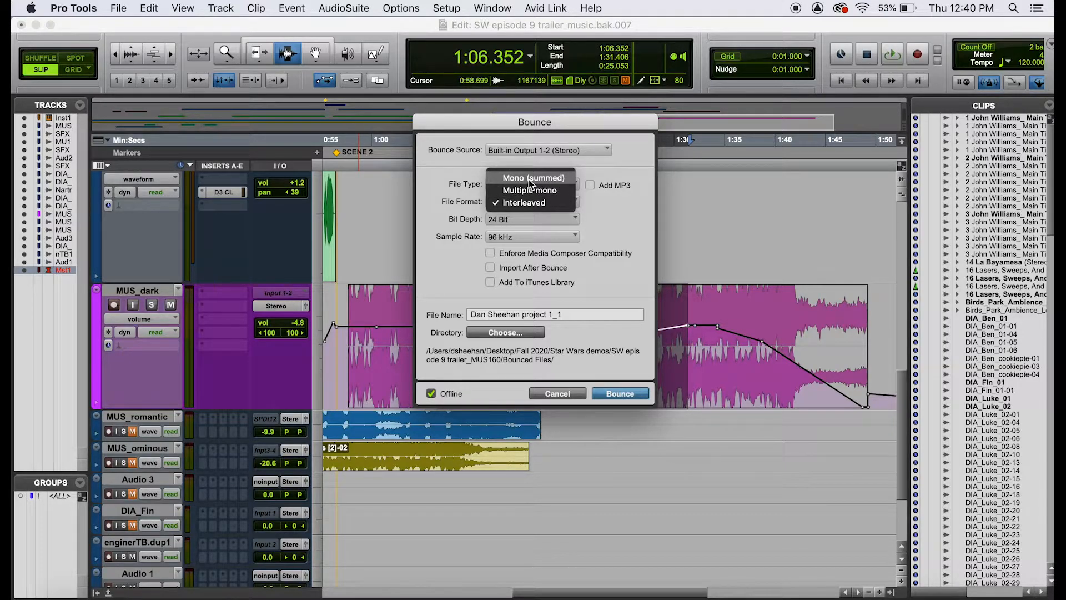
click(546, 202)
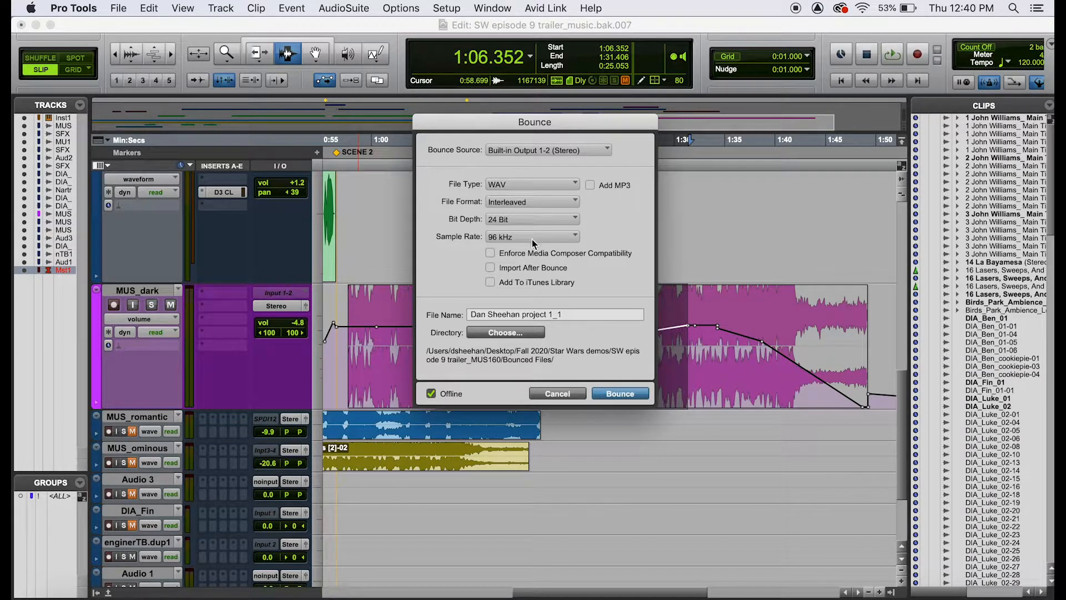
click(551, 394)
Check the session's sample rate and bit depth in Session Setup and close it
click(445, 8)
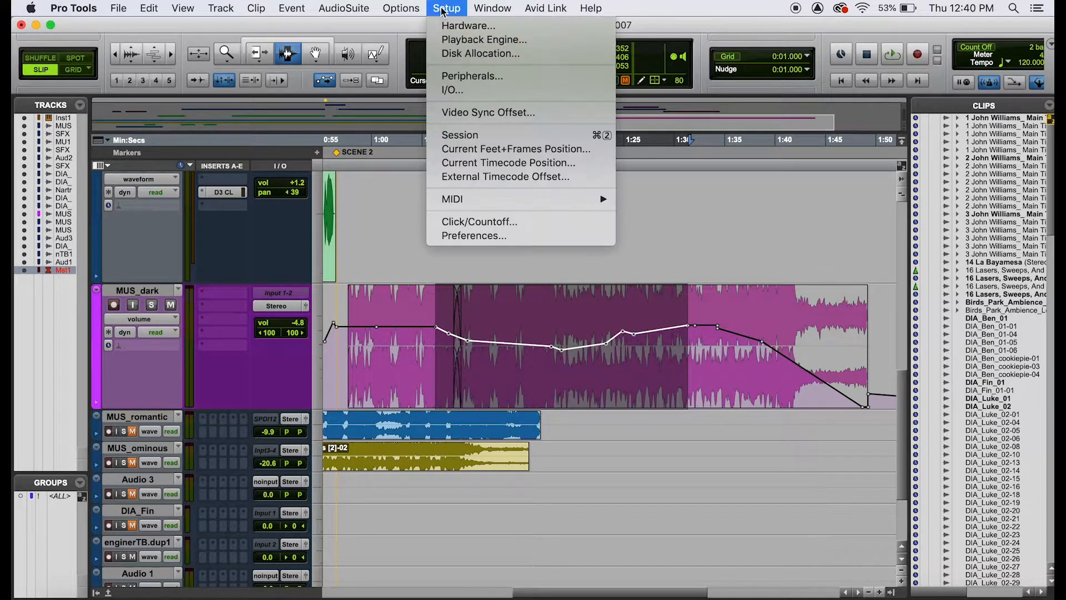
click(460, 135)
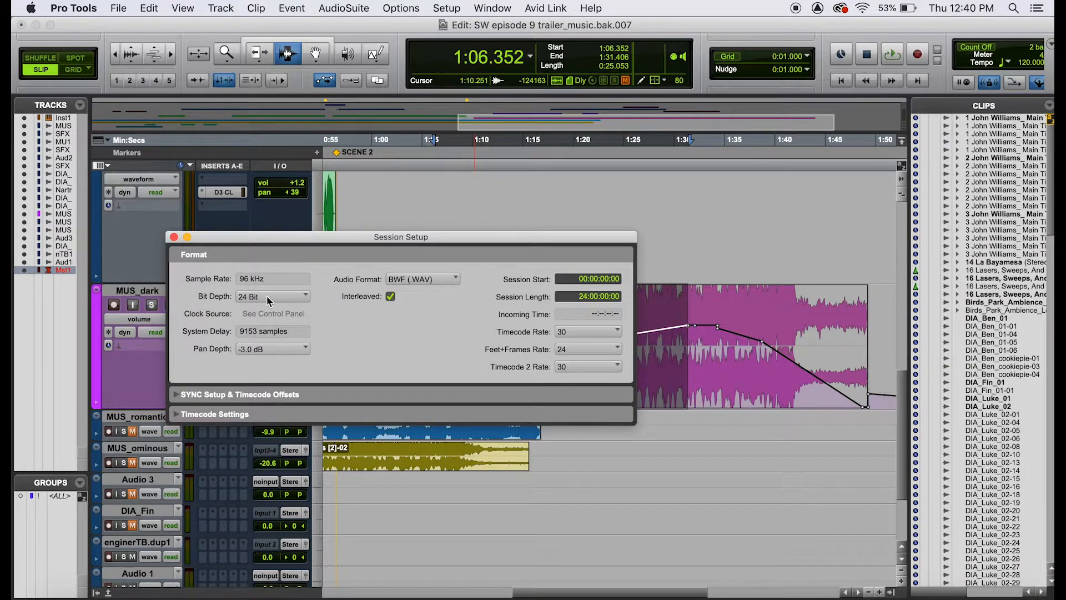
click(174, 238)
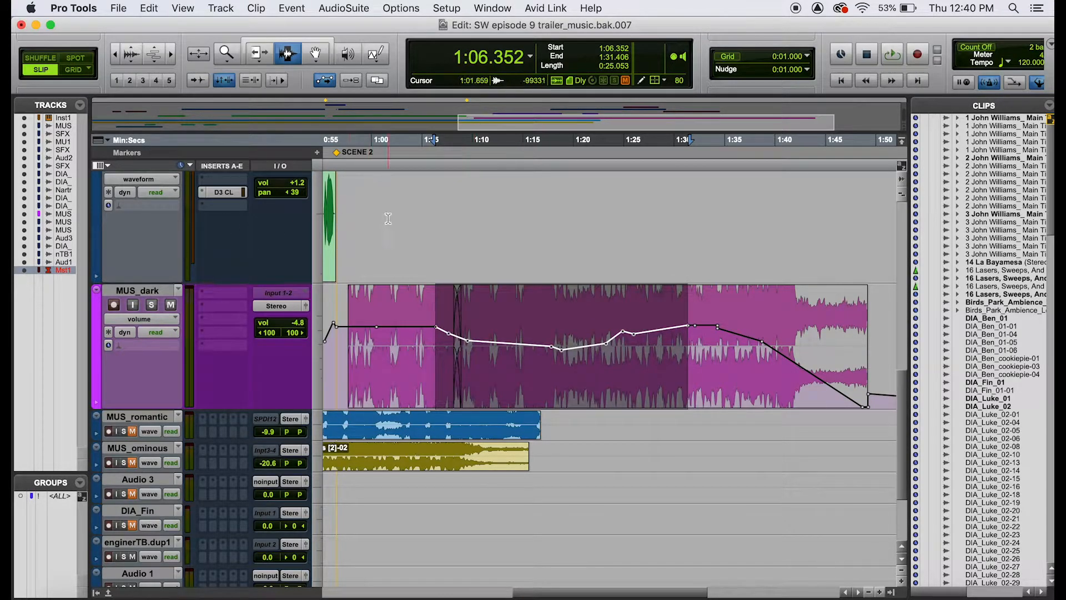
Play the closing fade-out of the MUS_dark clip from 1:38.554 and stop playback
click(511, 227)
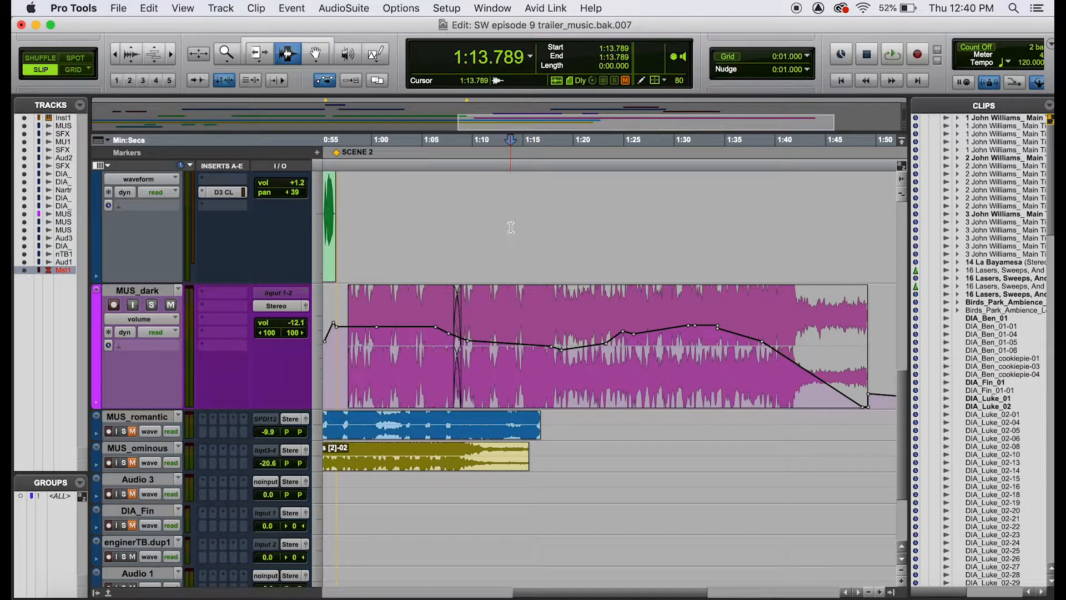
drag(572, 597, 588, 593)
drag(717, 343, 827, 344)
click(716, 347)
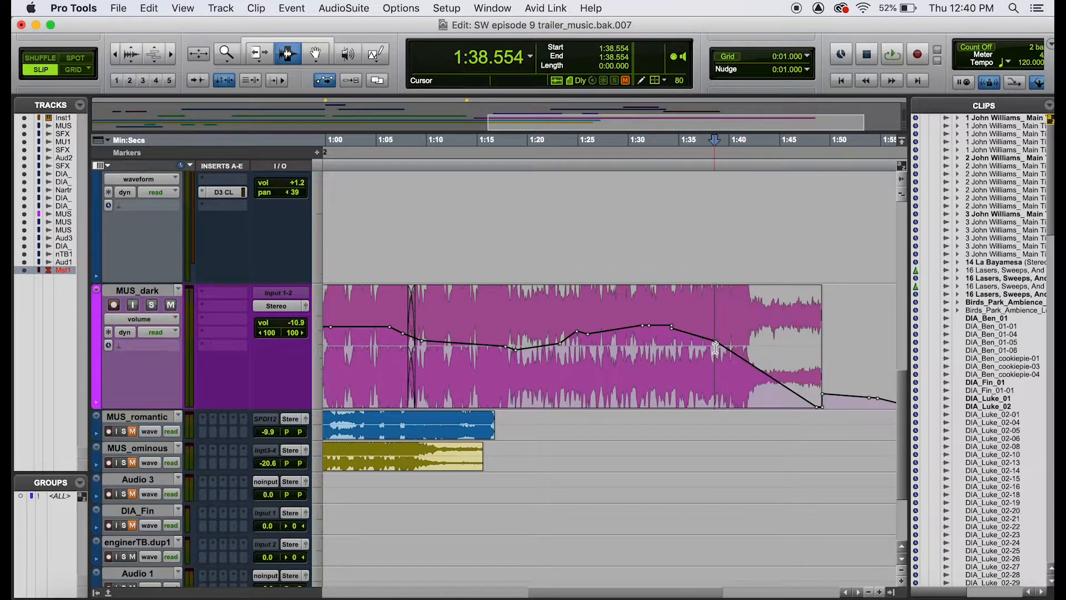
key(space)
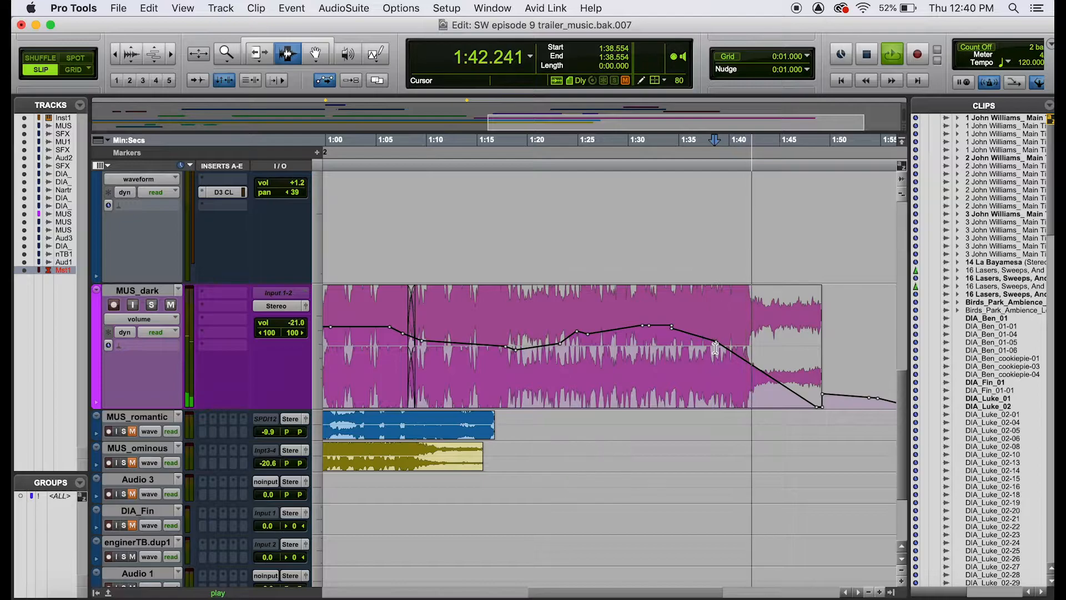
key(space)
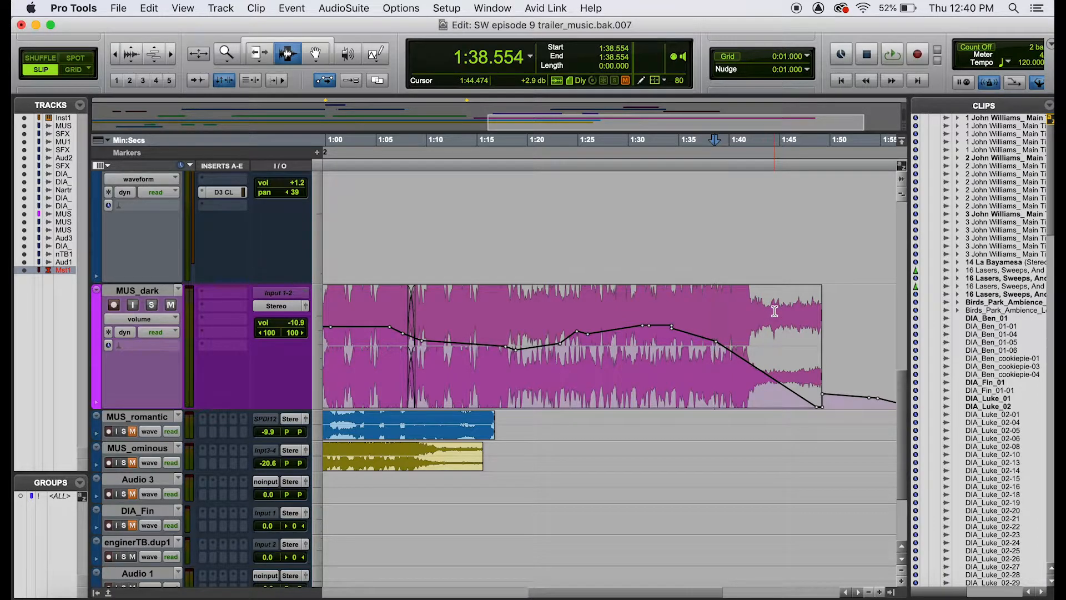
Place the edit cursor near the end of the MUS_dark clip and snap it exactly to the clip's end boundary
click(823, 317)
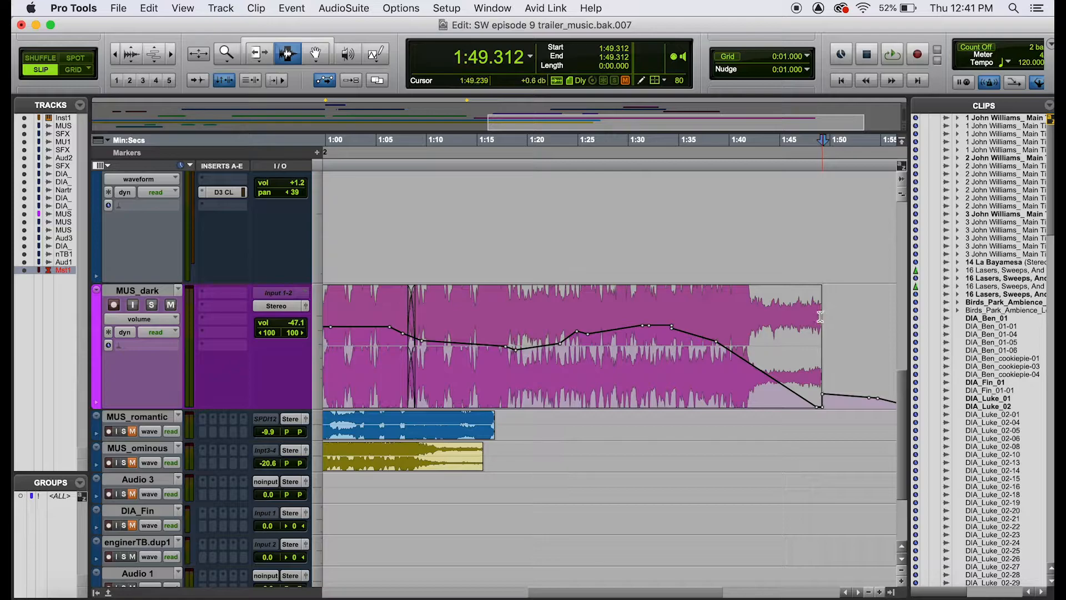
click(743, 309)
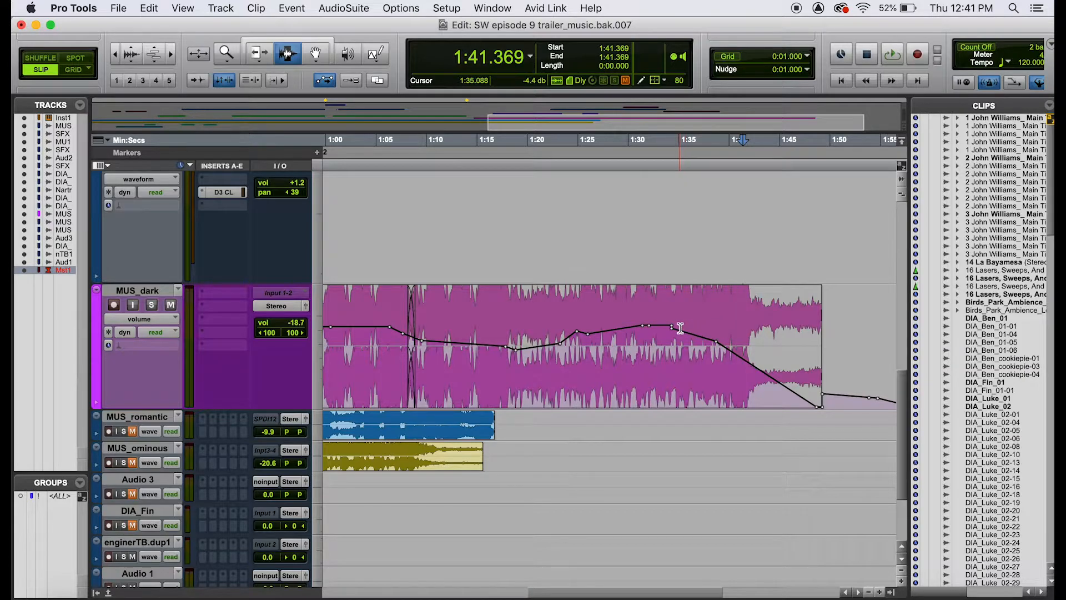
key(Tab)
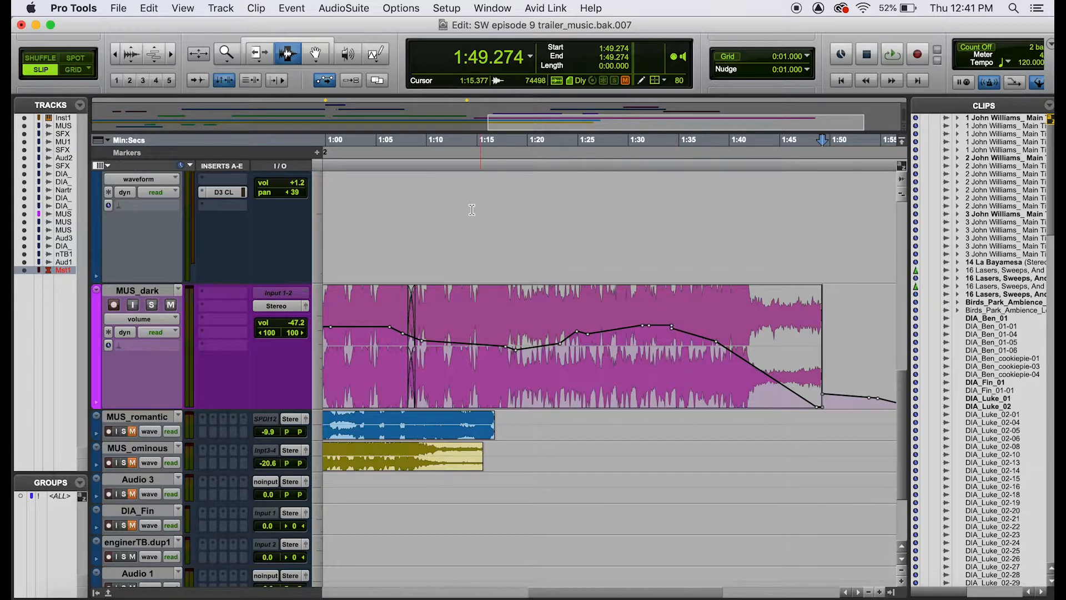
Toggle Tab to Transients on and off, leaving it off
click(198, 81)
click(198, 81)
click(198, 80)
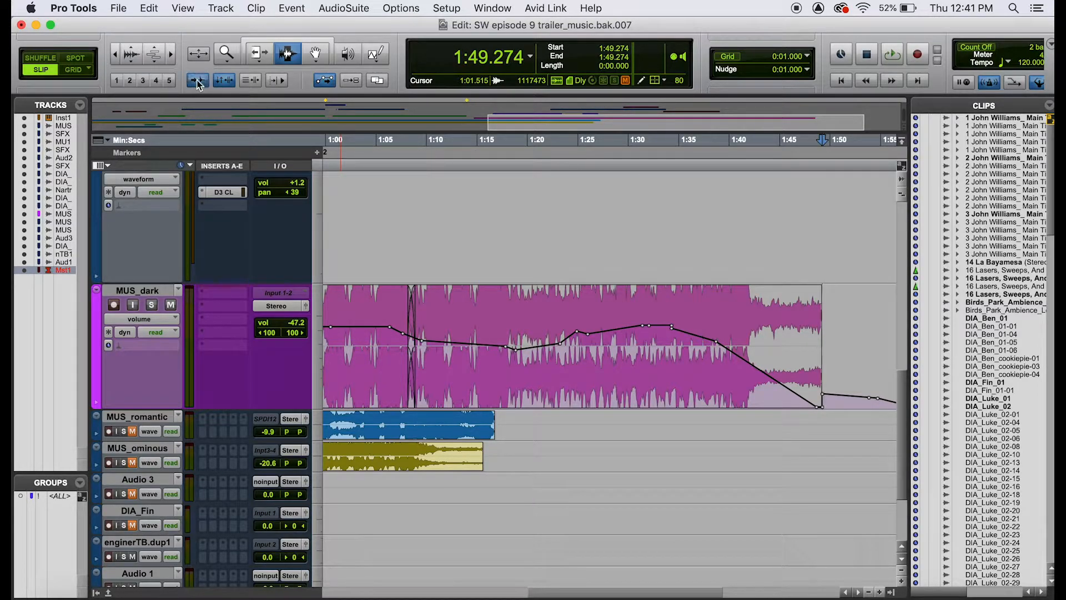
click(197, 81)
click(197, 80)
click(198, 80)
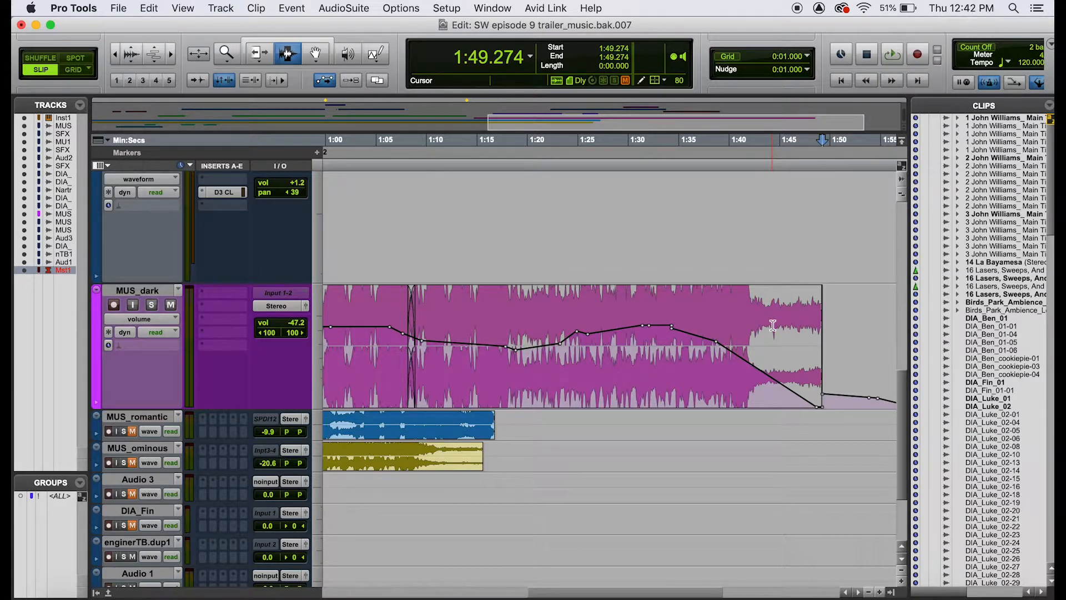
Create a marker named END at the end of the MUS_dark clip, storing Zoom Settings and Track Heights
key(KP_Enter)
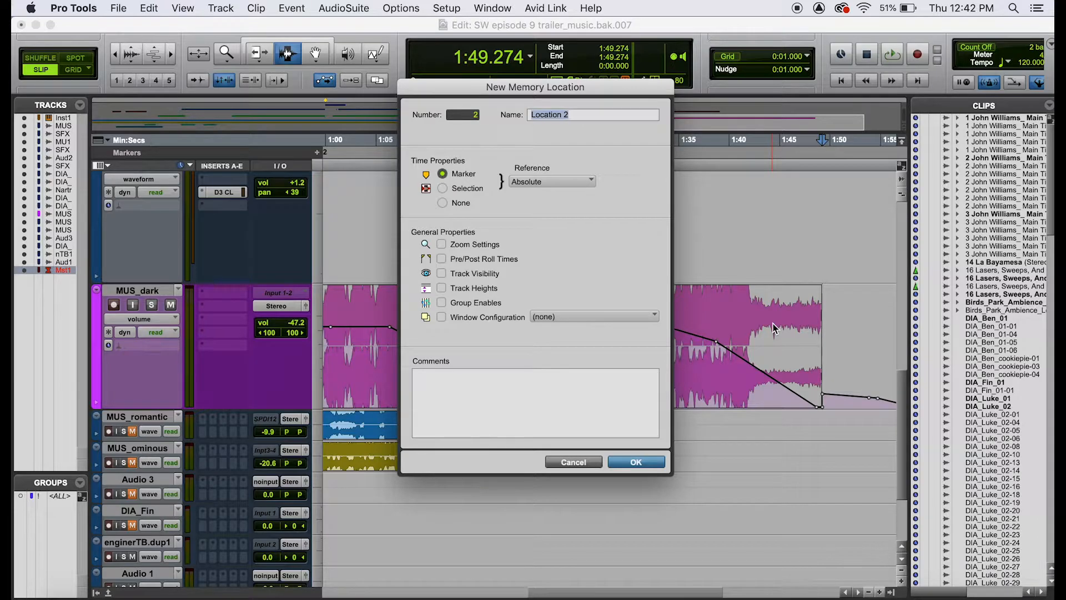
text(END)
click(442, 245)
click(442, 288)
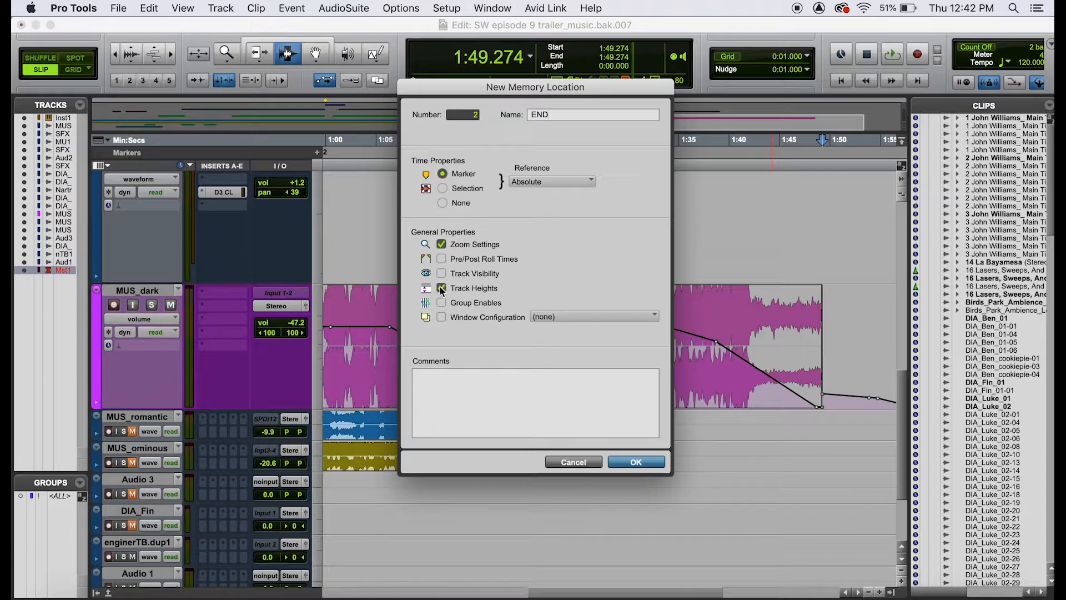
click(634, 463)
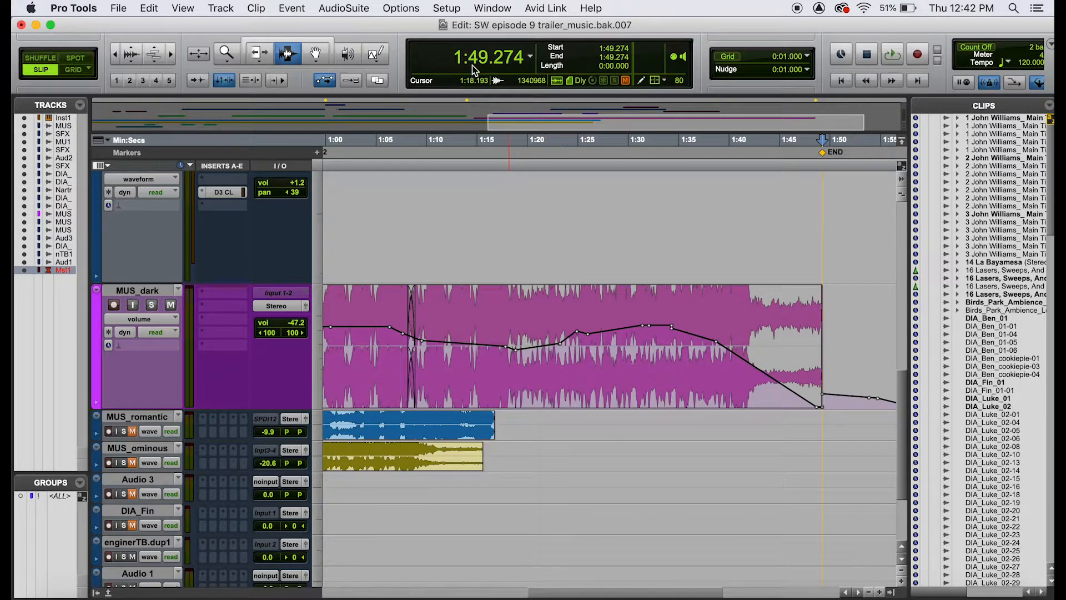
Show the Memory Locations list and recall the Sabers, SCENE 2 and END markers one after another
click(490, 9)
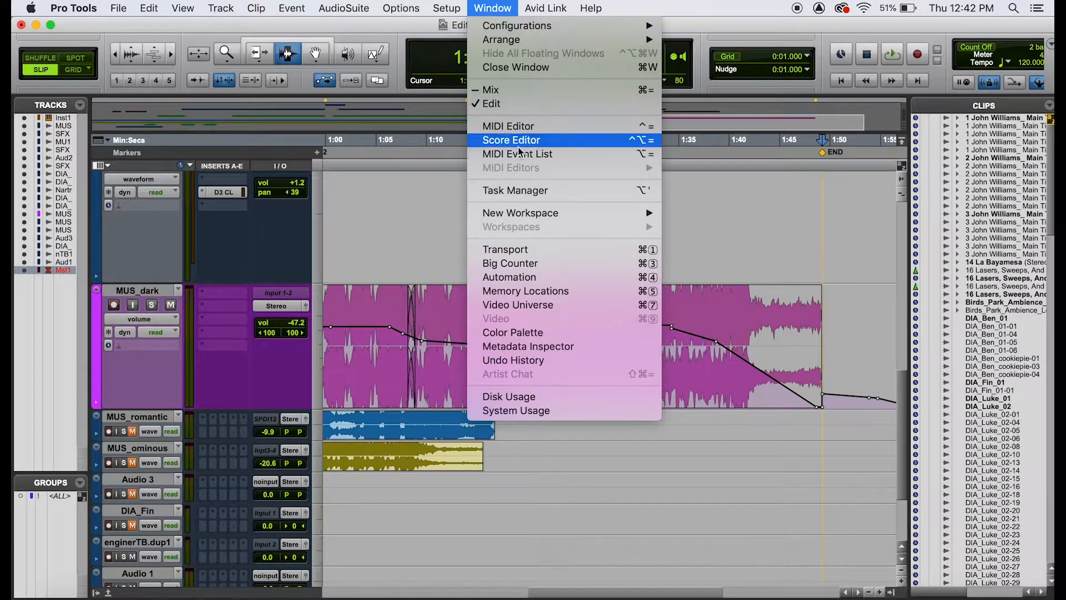
click(547, 293)
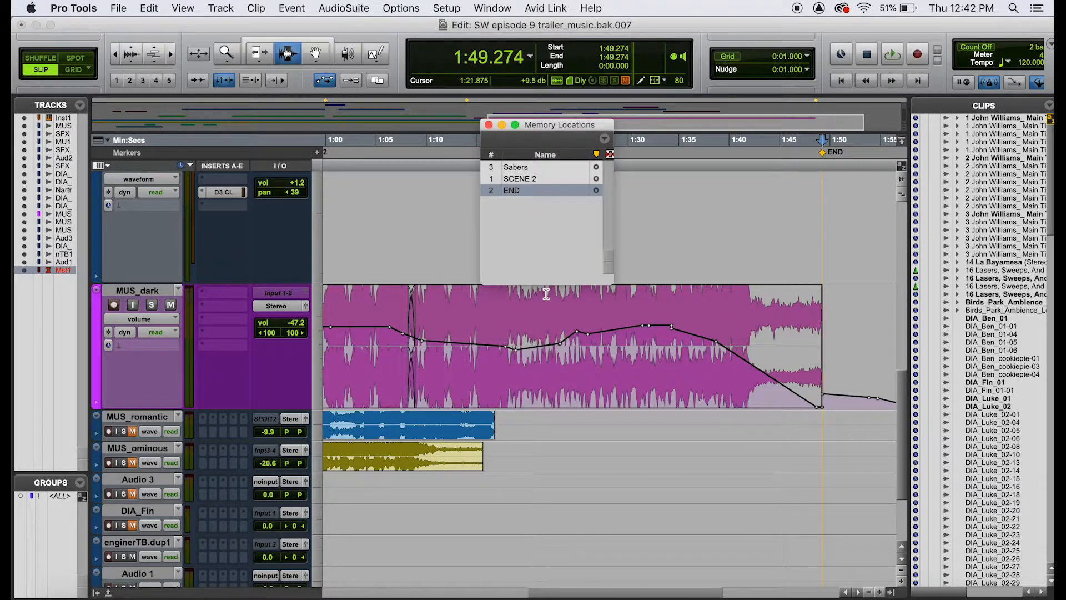
click(516, 168)
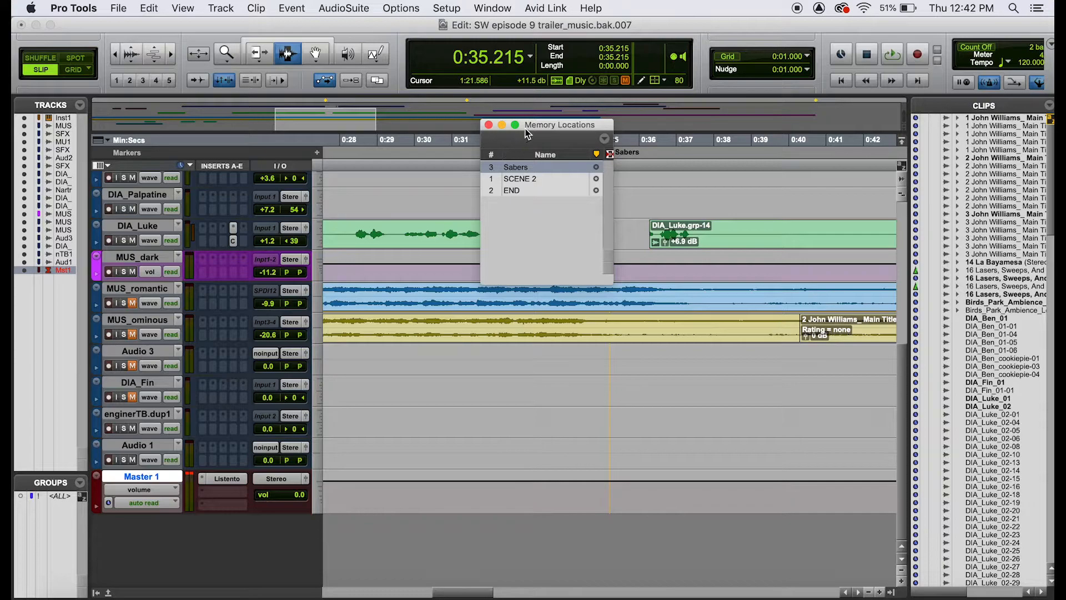
drag(531, 125, 451, 120)
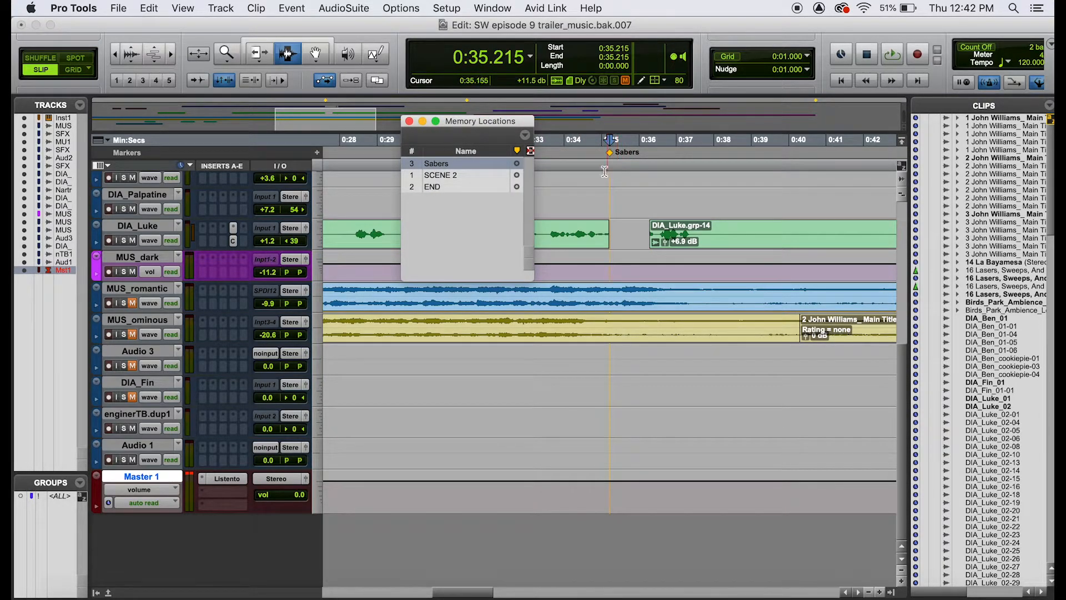
click(454, 176)
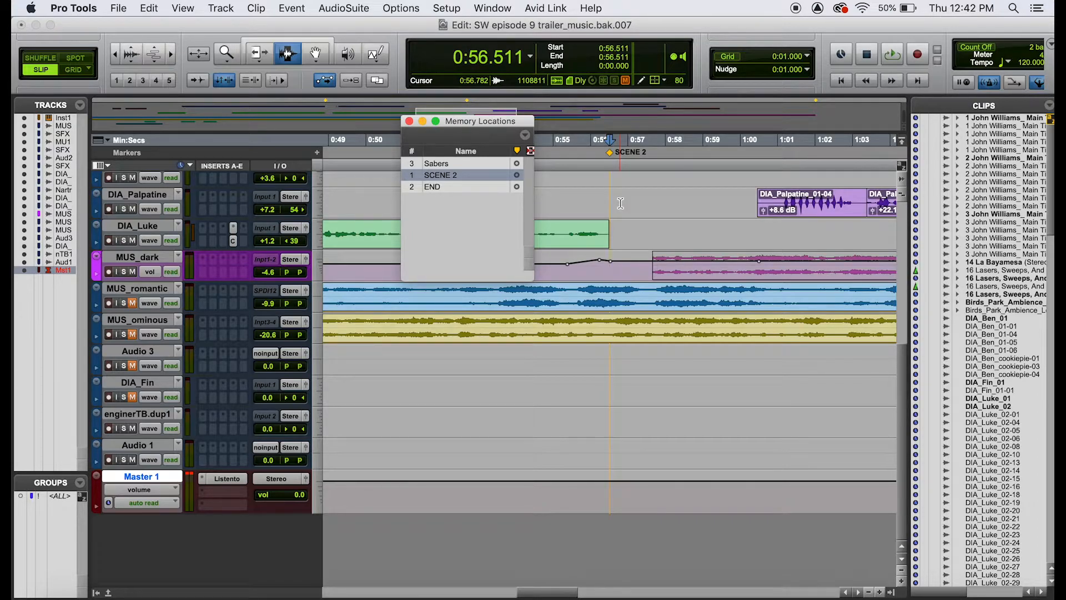
click(448, 187)
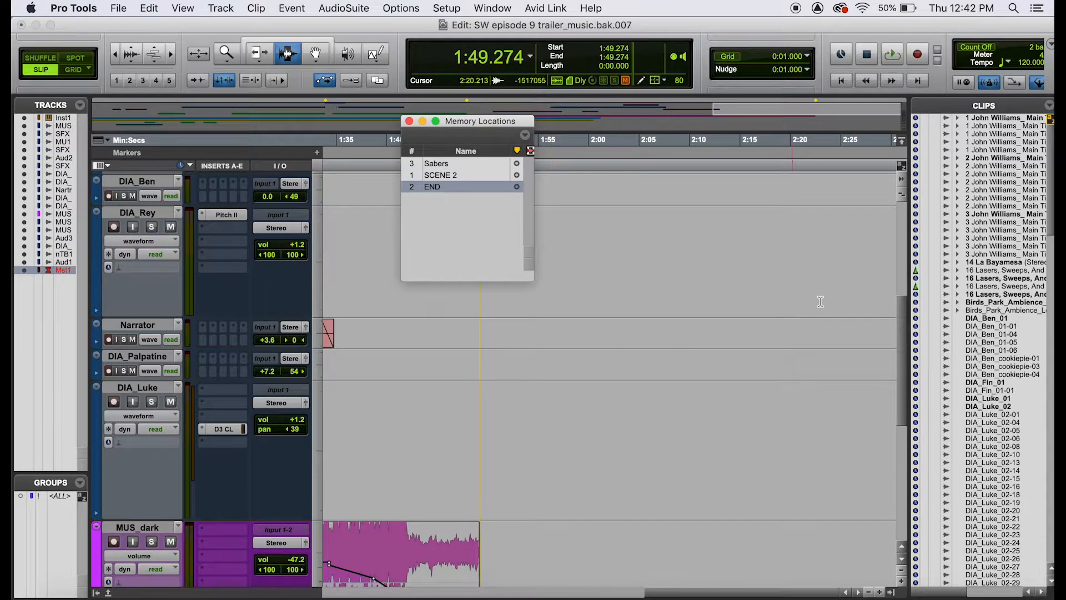
Review the general properties stored with the END marker and cancel without changing them
drag(901, 312, 901, 337)
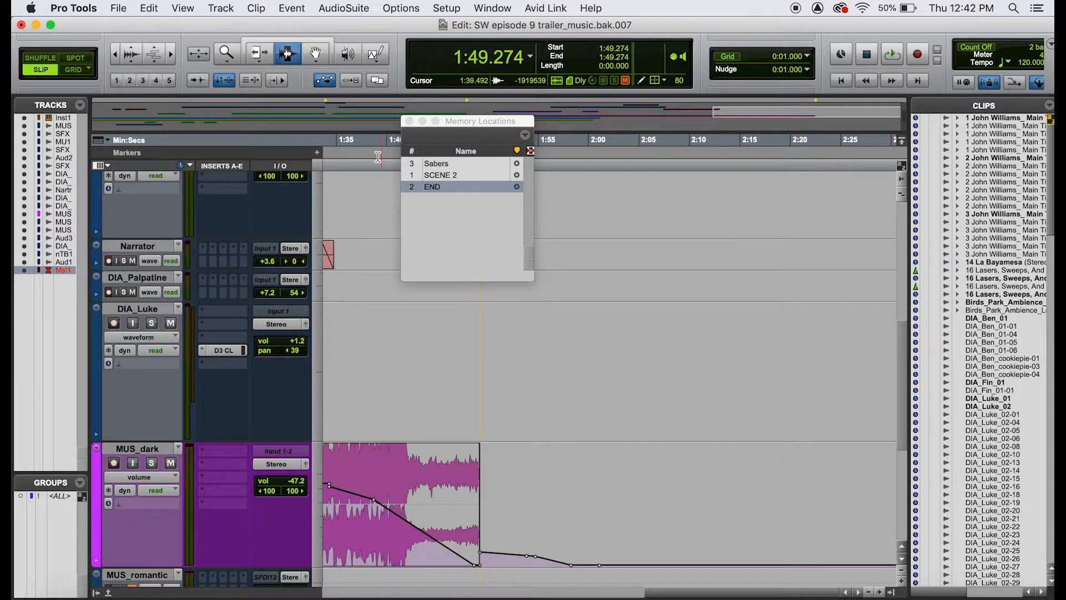
double_click(448, 187)
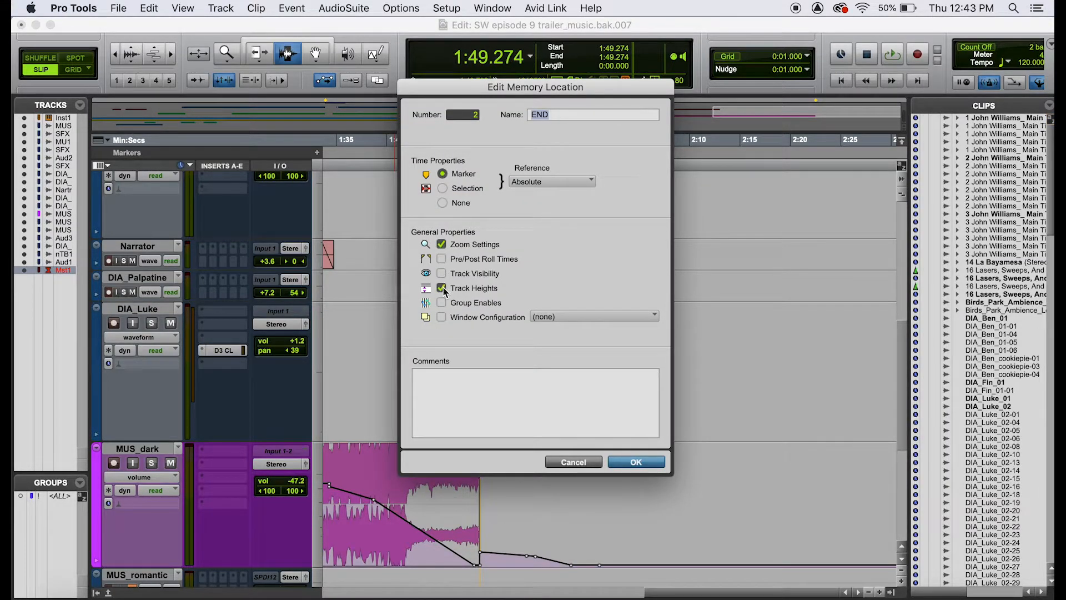
click(561, 462)
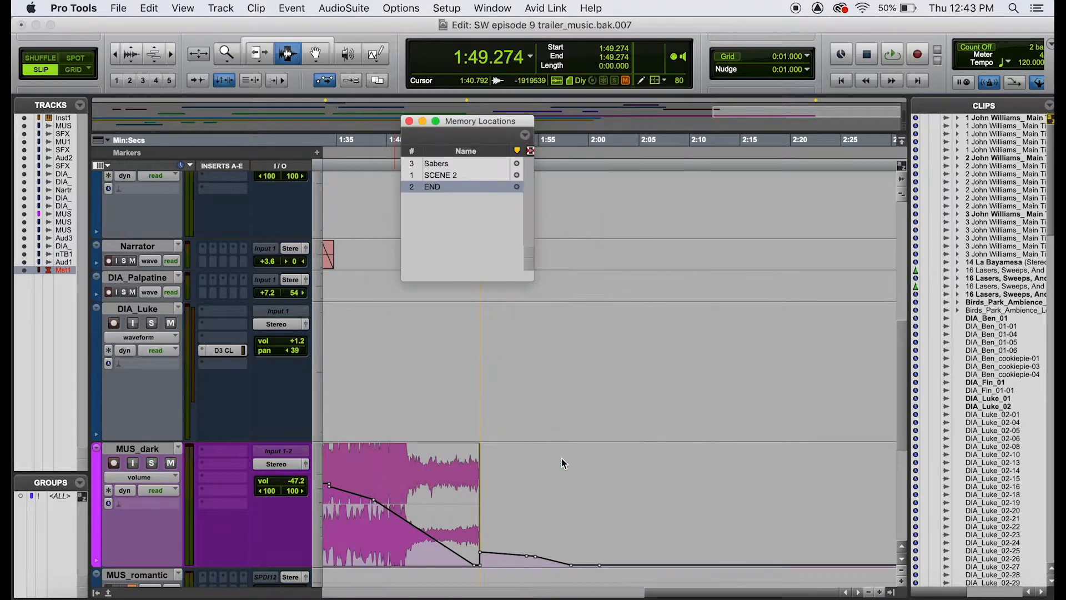
Create a marker named START at the session start, 0:00.000, keeping Zoom Settings and Track Heights stored
click(513, 342)
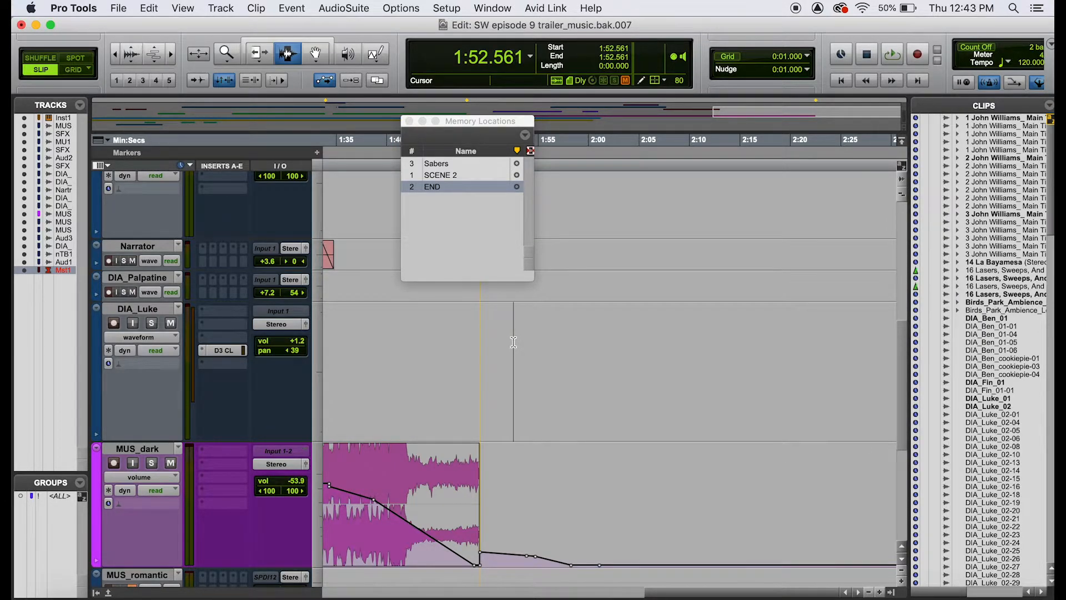
key(Return)
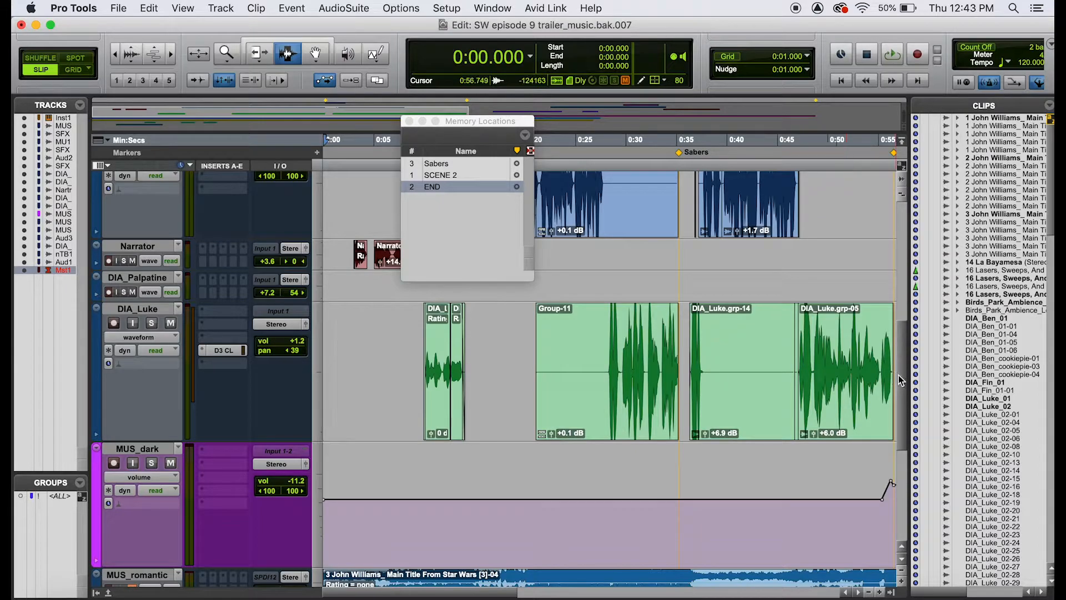
drag(902, 374, 905, 415)
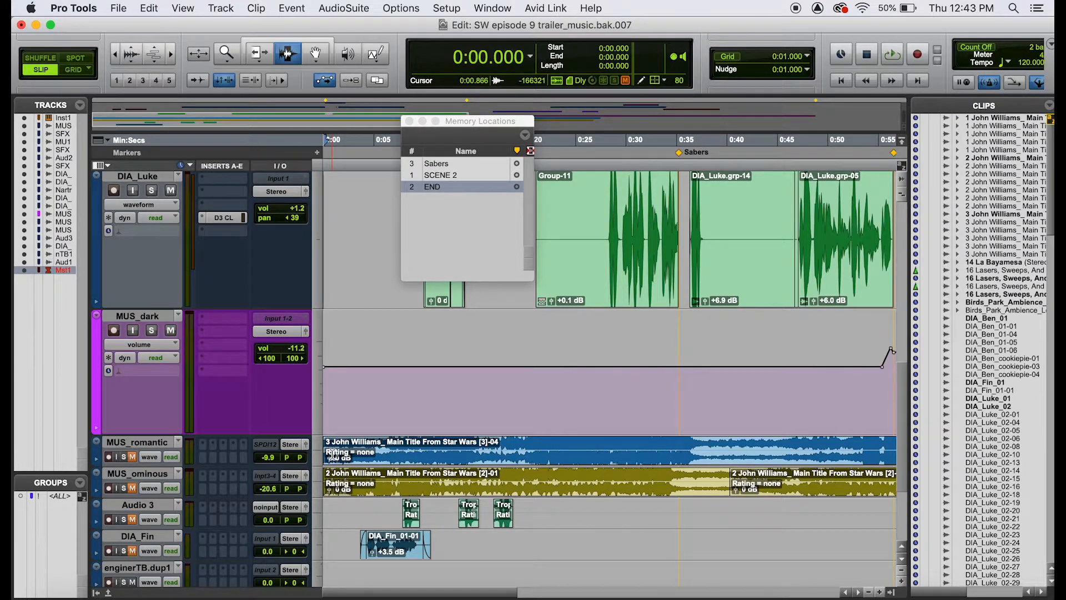
key(KP_Enter)
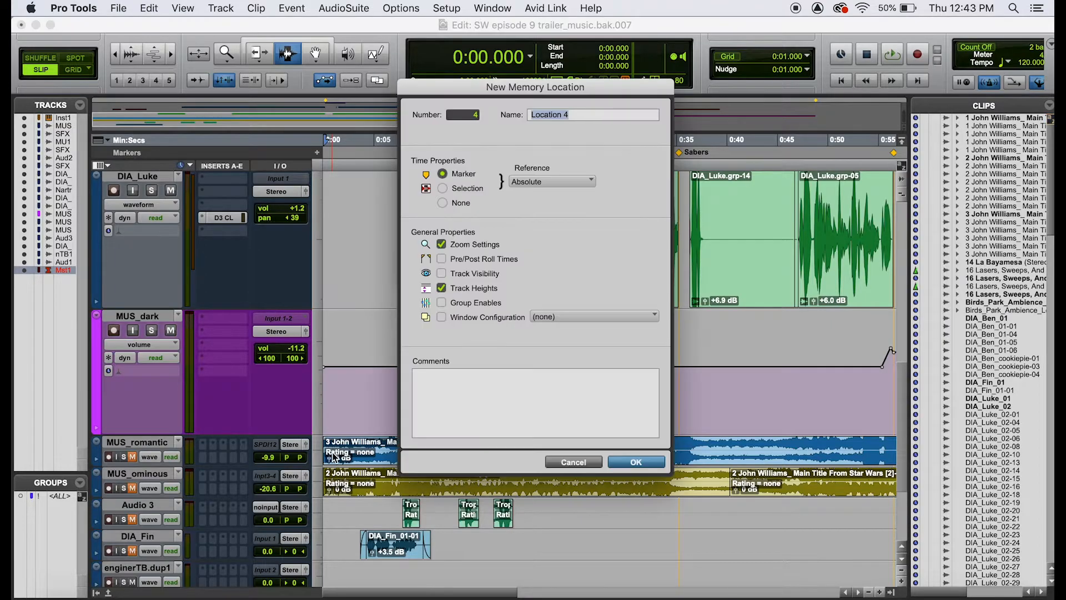
text(START)
key(Return)
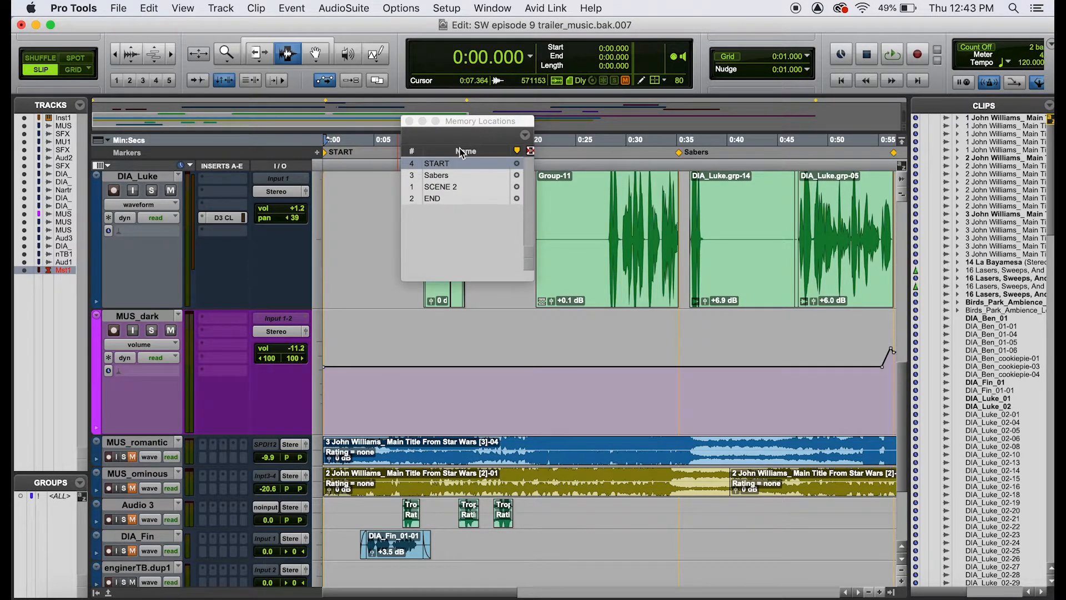
Select the timeline range from the Sabers marker to the SCENE 2 marker
click(442, 176)
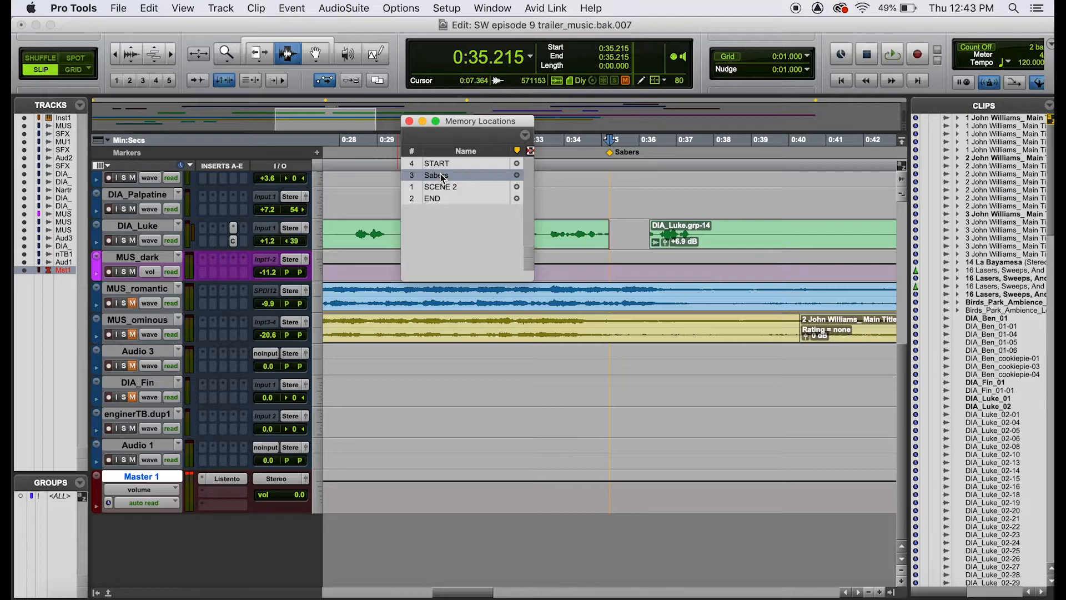
shift+click(444, 189)
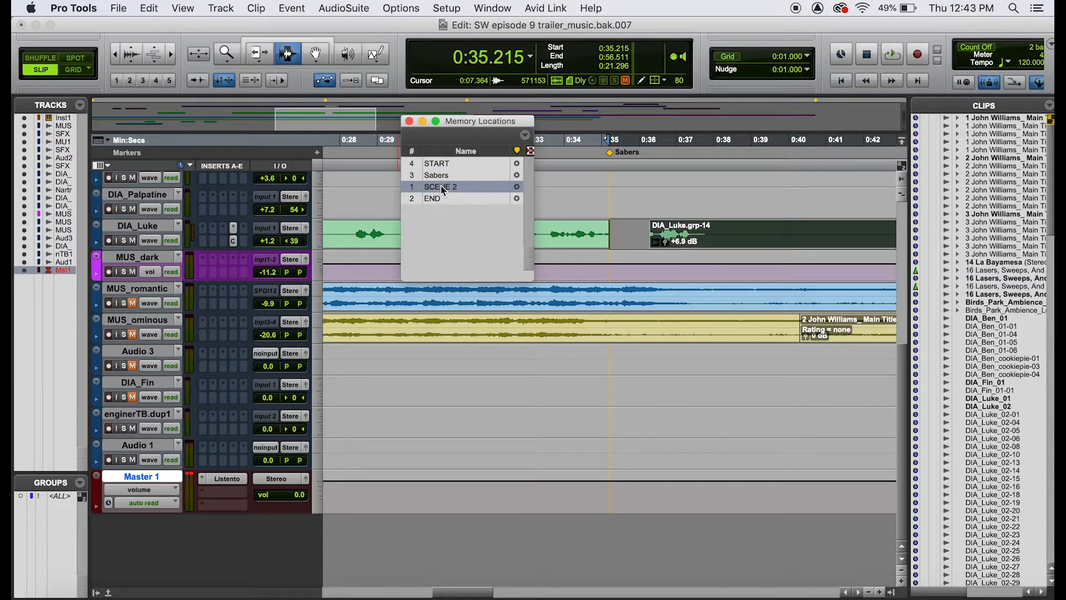
click(462, 594)
drag(463, 593, 502, 595)
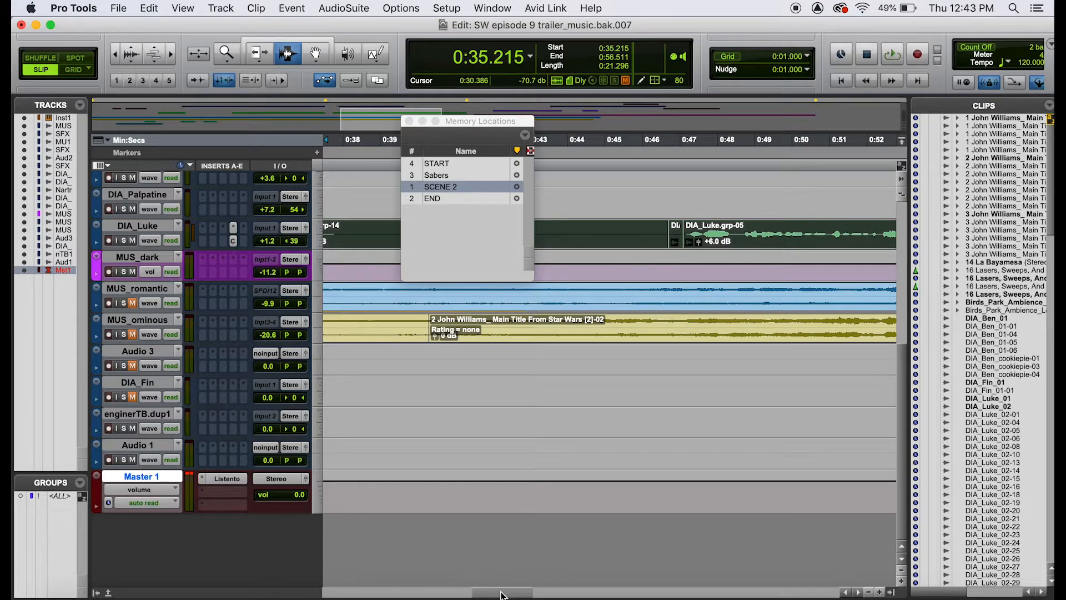
Select the whole trailer from the START marker to the END marker
click(444, 163)
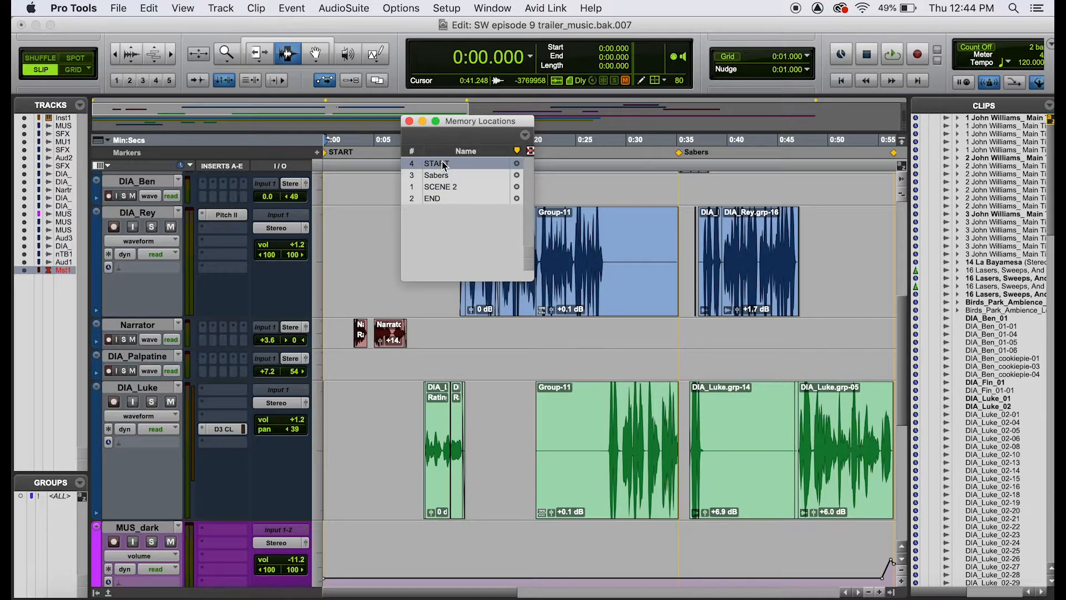
click(439, 199)
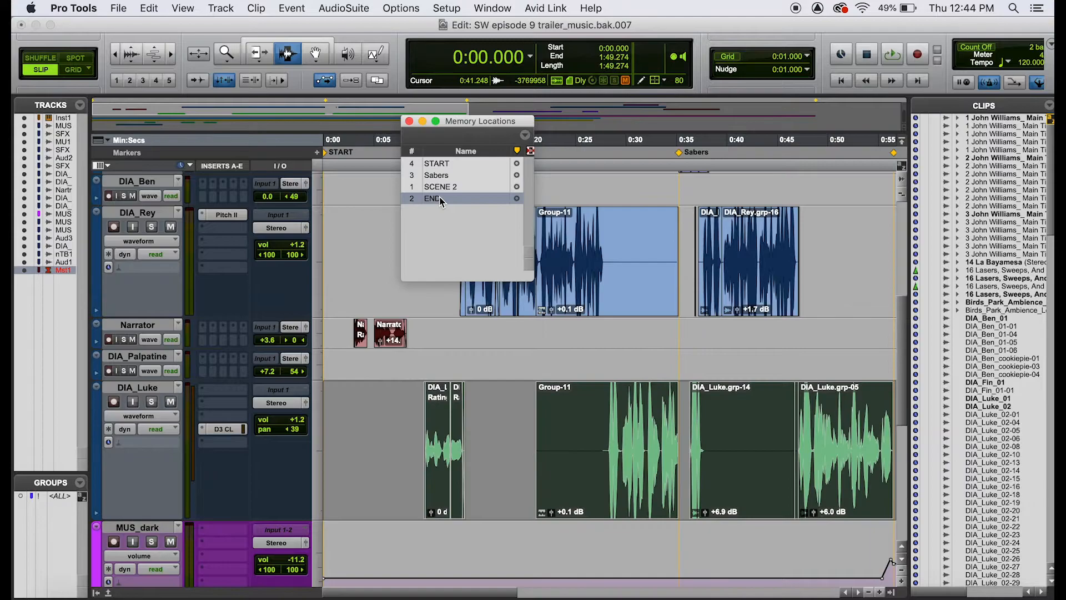
double_click(232, 54)
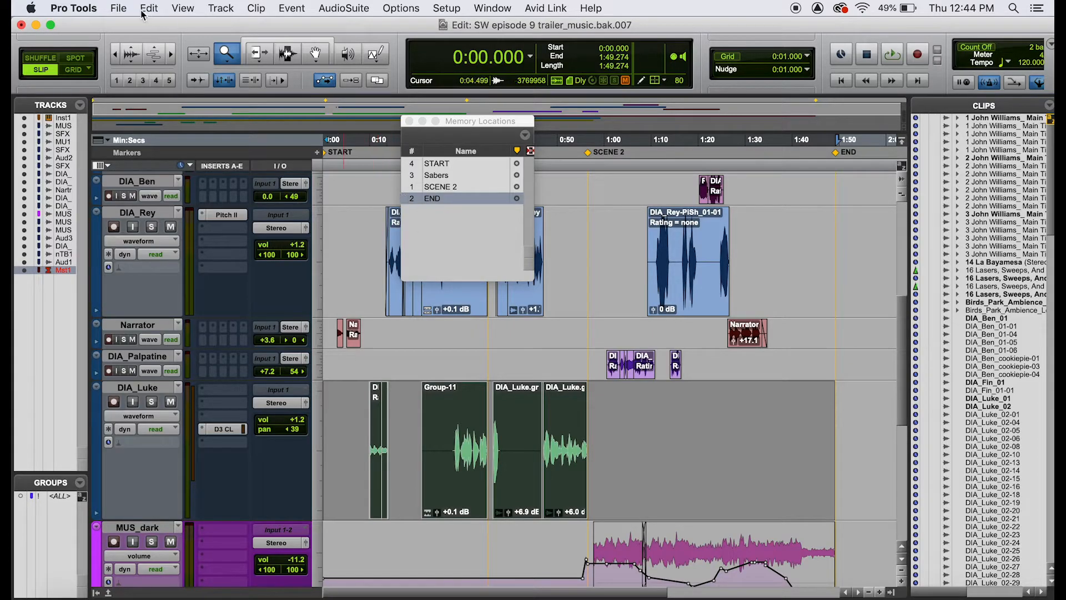
Set up a bounce to disk of the selection and remove the "_1" suffix from its file name
click(123, 11)
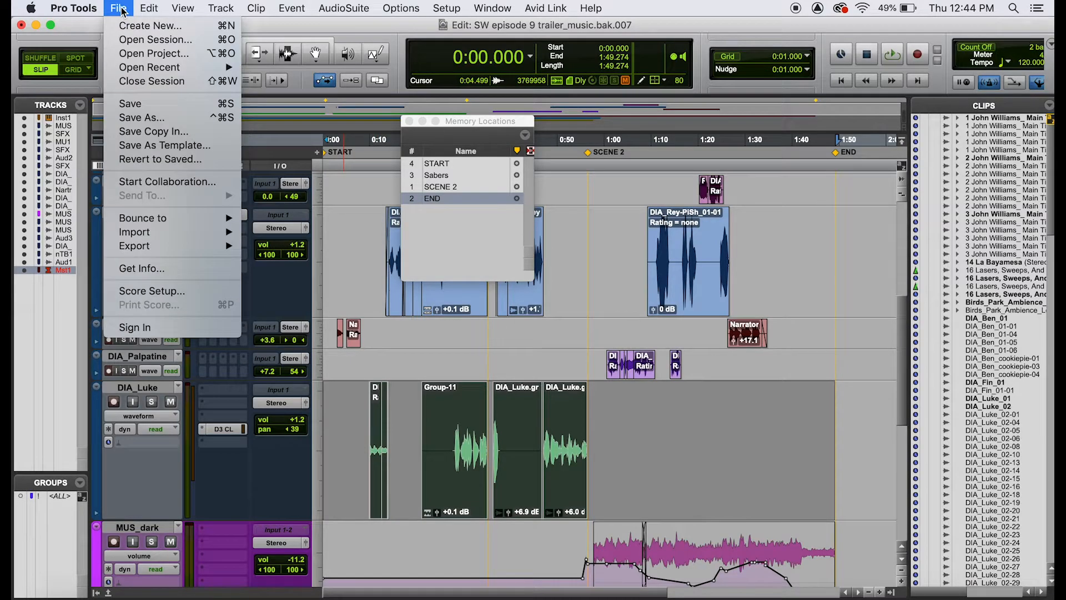
mouse_move(181, 216)
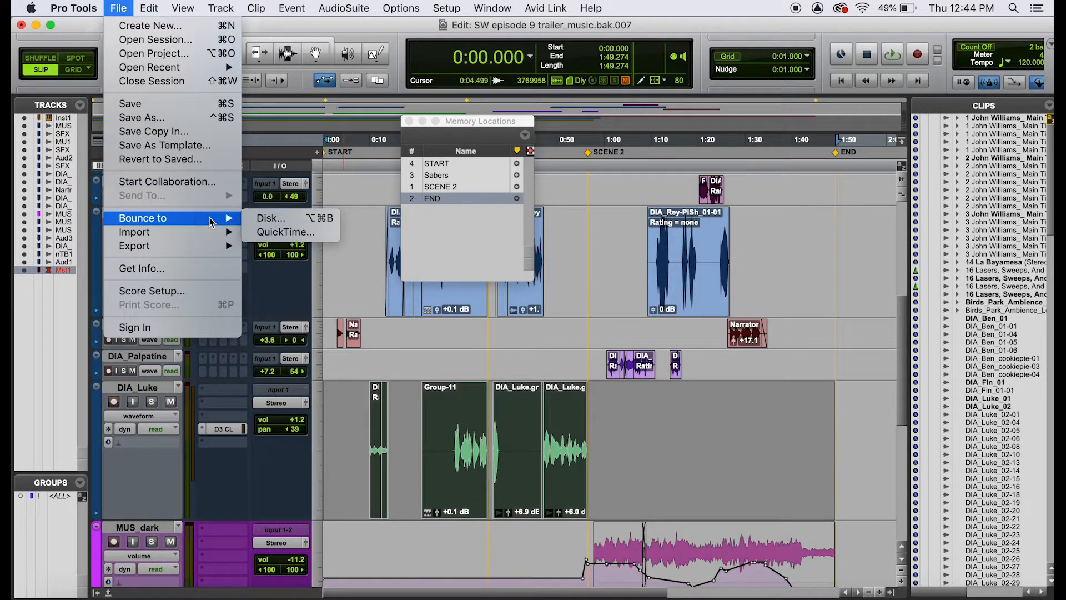
click(282, 222)
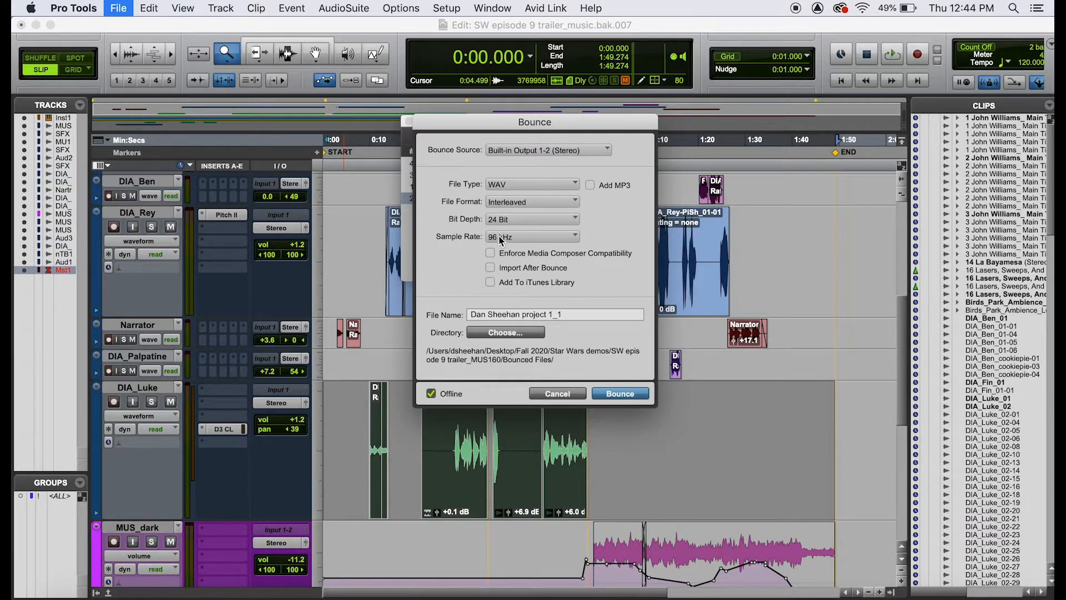
click(573, 313)
key(BackSpace)
key(BackSpace)
Run the bounce with Offline enabled and replace the existing WAV file of the same name
click(431, 393)
click(620, 393)
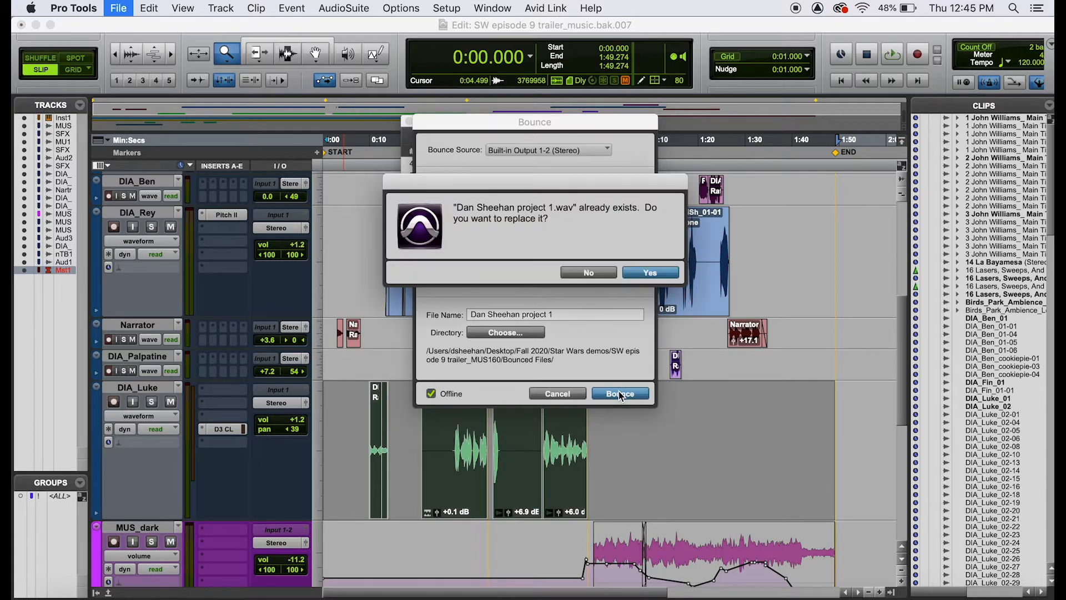
click(644, 272)
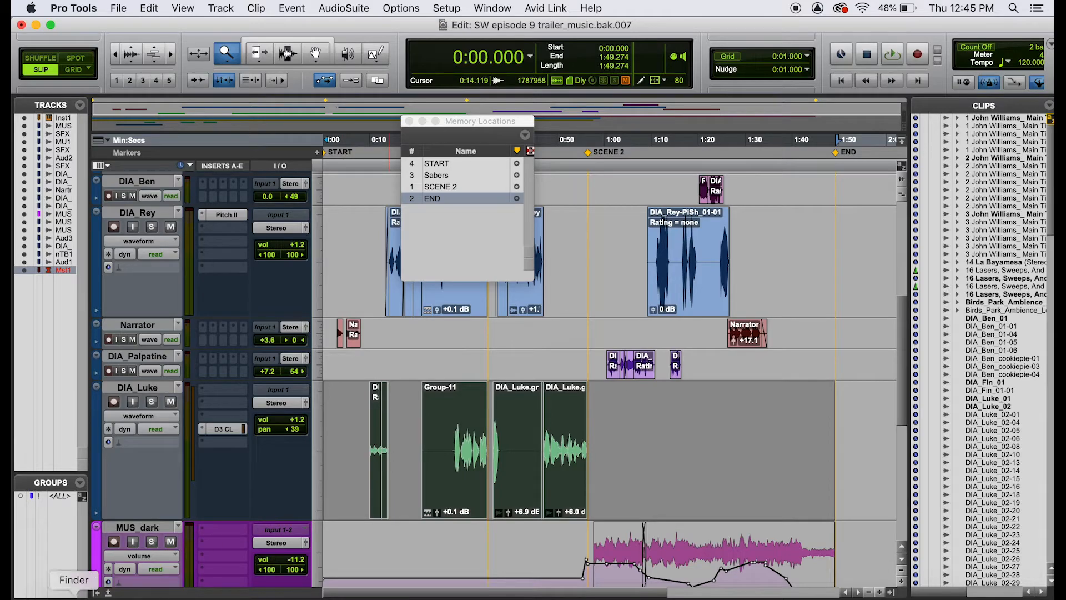
Switch to Finder and locate the bounced WAV in the Bounced Files folder of SW episode 9 trailer_MUS160, inside Star Wars demos
click(73, 595)
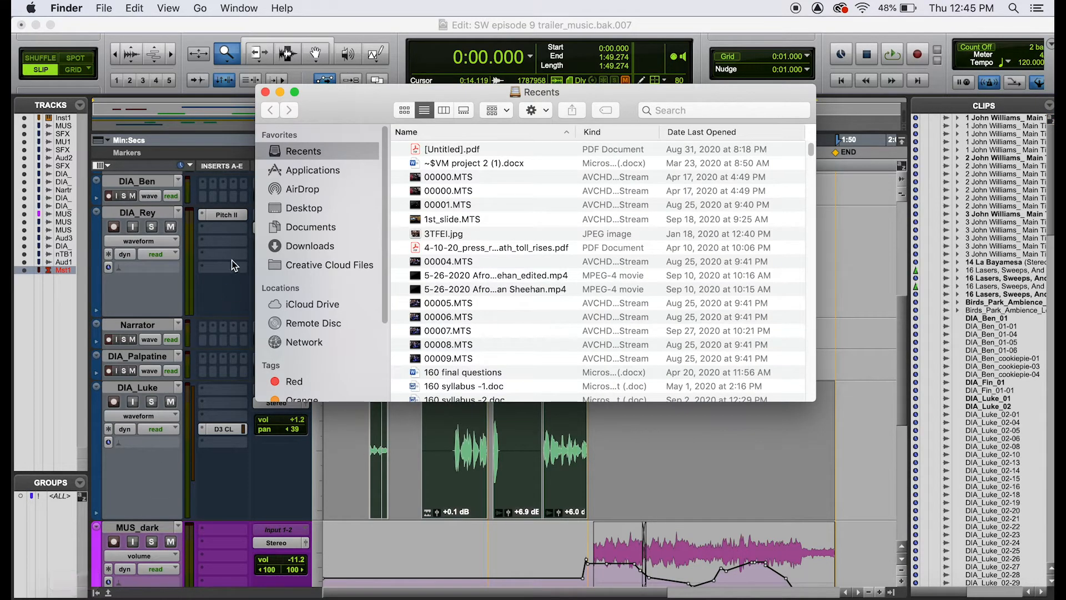
click(314, 209)
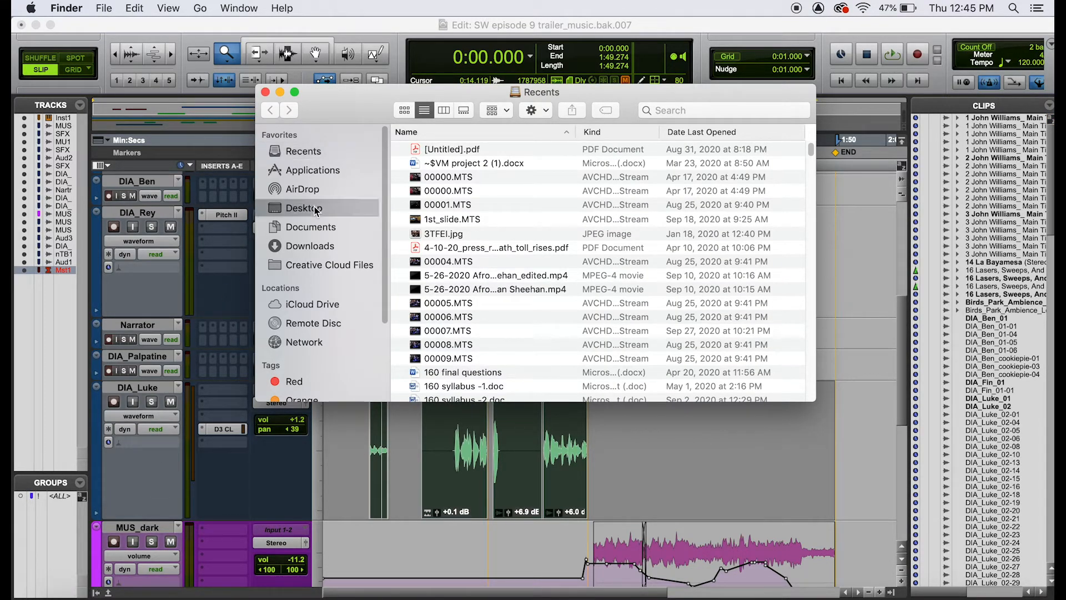
drag(813, 311, 813, 226)
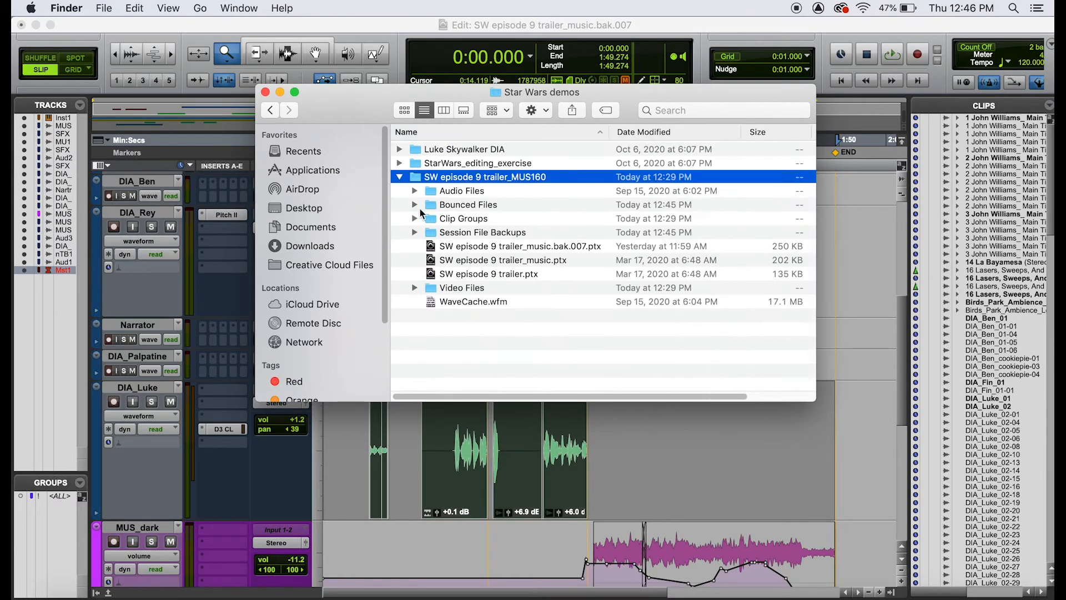
click(415, 204)
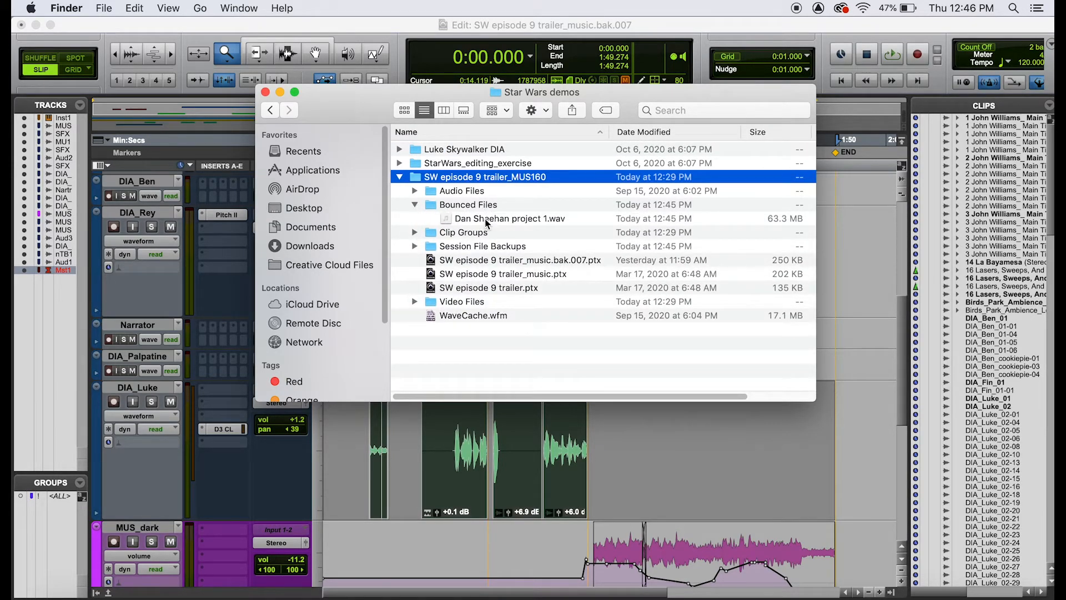
click(493, 222)
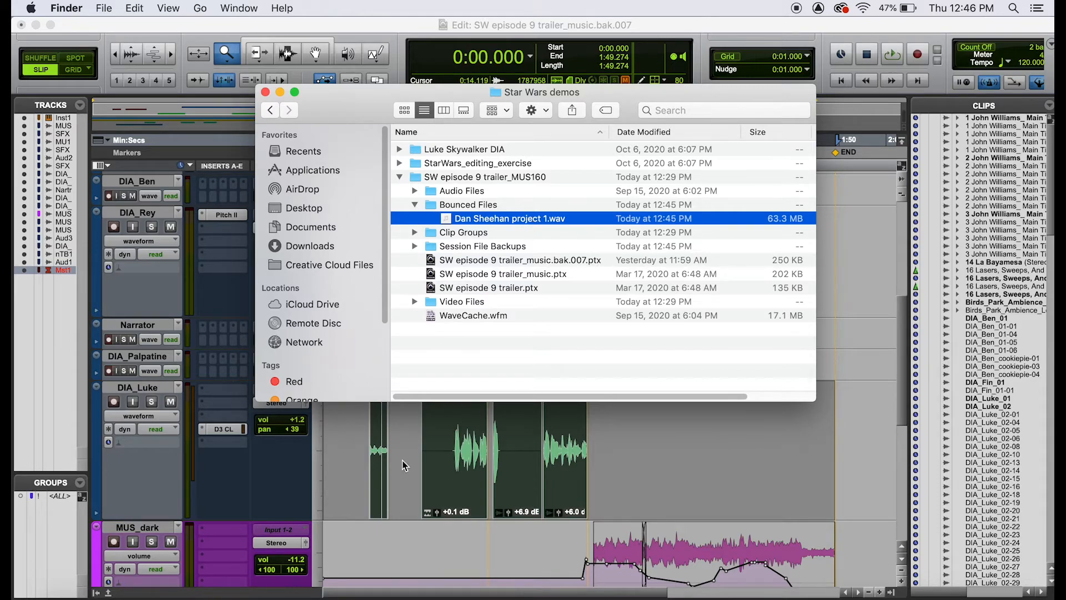
Switch to Google Drive in Firefox and open S4VM > FALL 2020 PROJECT SUBMISSION > SUBMIT PROJ 1 STEREO BOUNCES
click(300, 594)
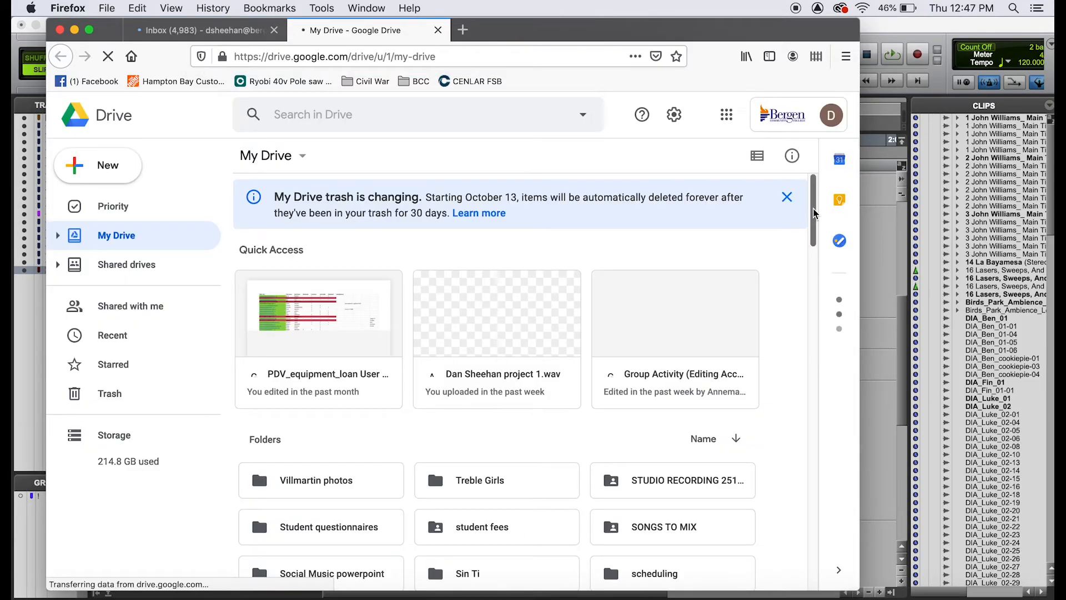
drag(814, 214, 810, 255)
double_click(305, 332)
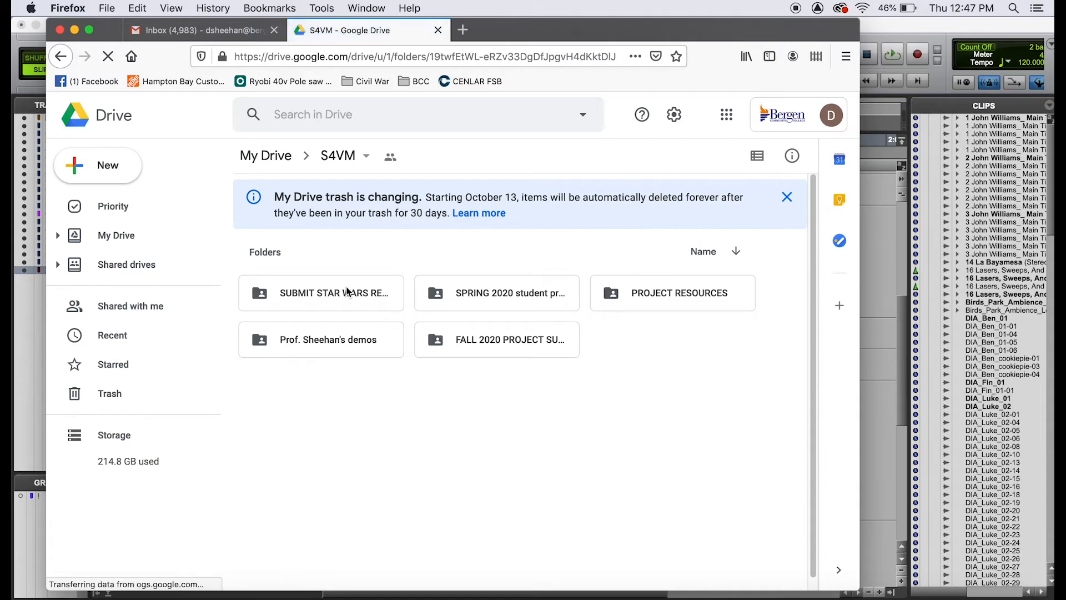
double_click(503, 339)
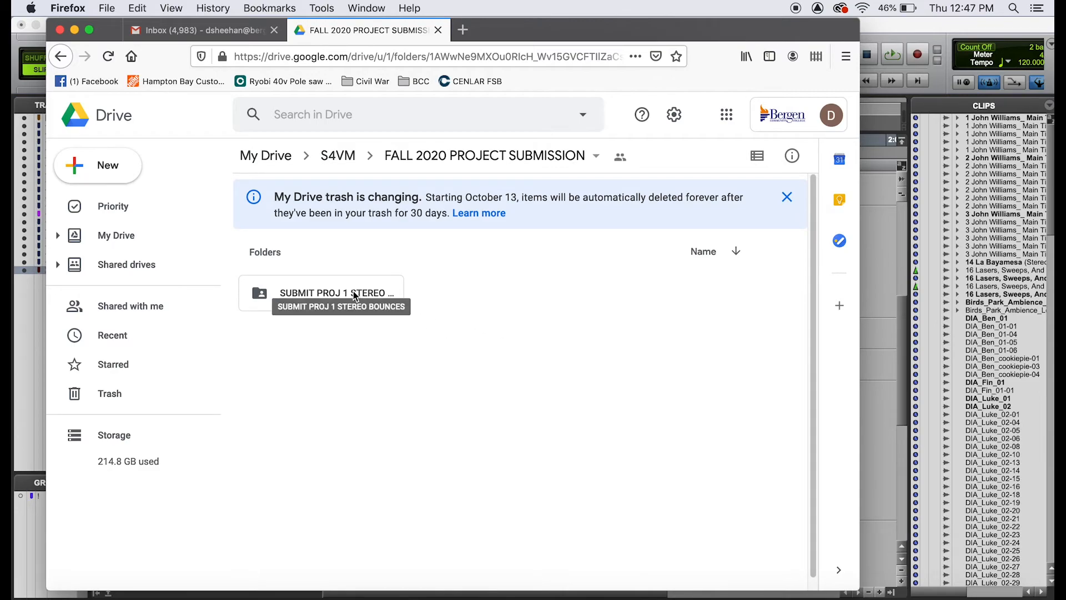
double_click(353, 291)
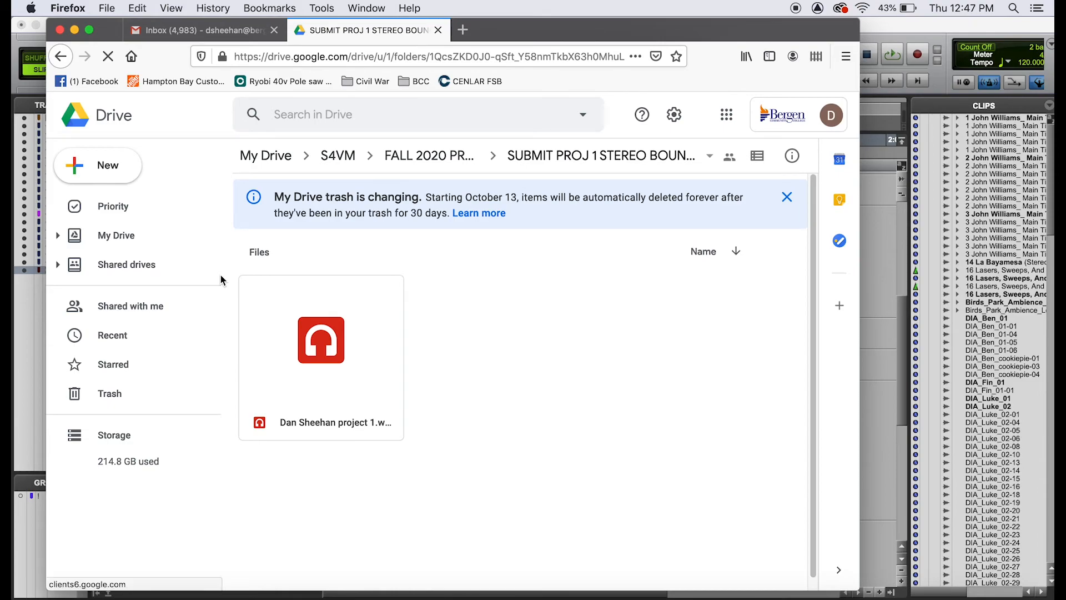
Upload the bounced project 1 WAV from the Bounced Files folder to the open Drive submission folder
click(84, 171)
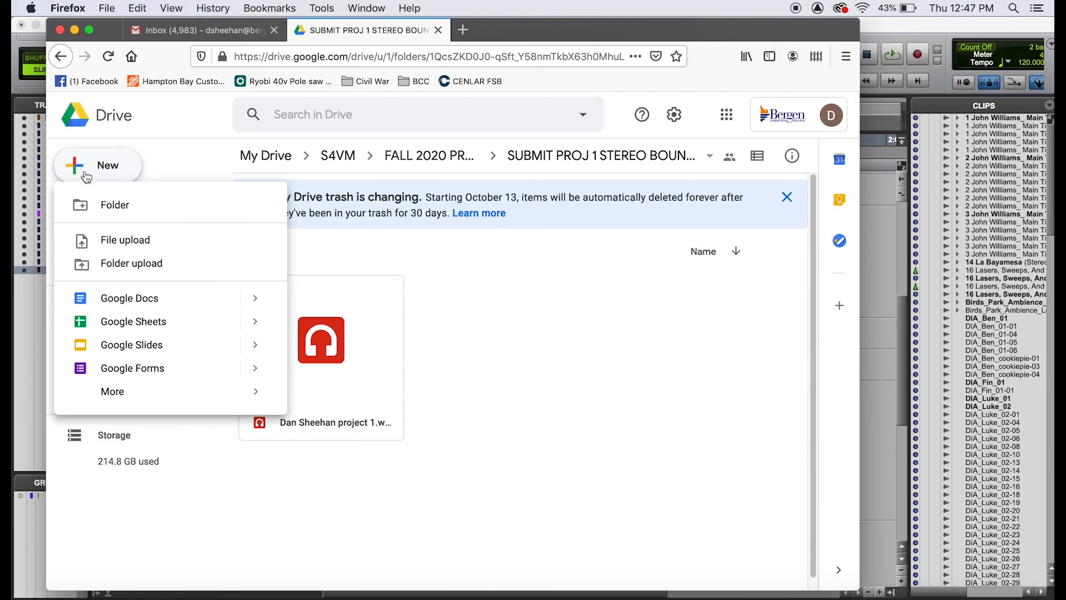
click(139, 239)
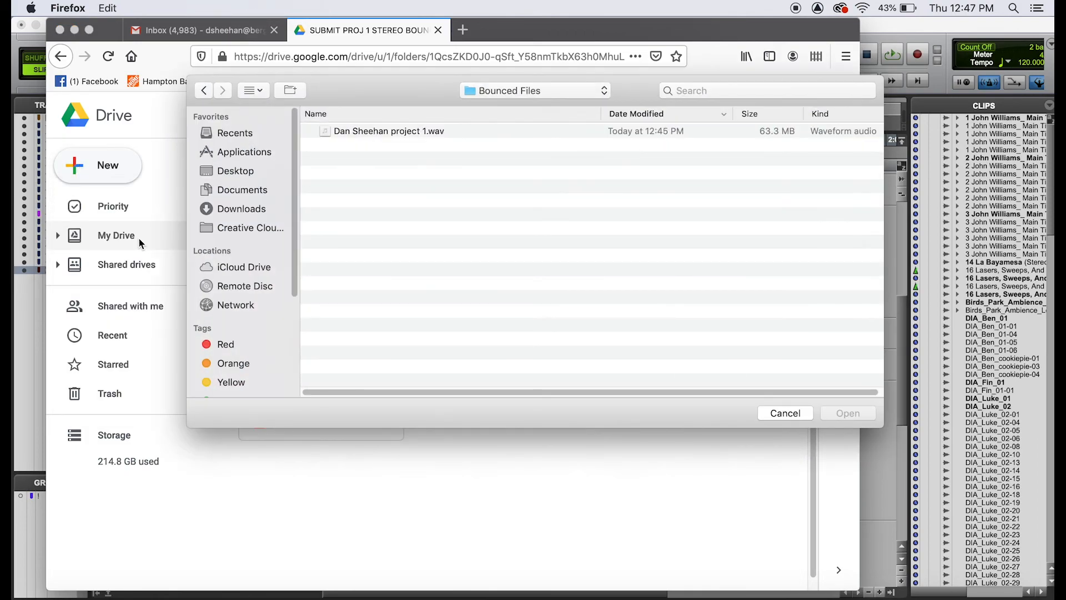
click(420, 133)
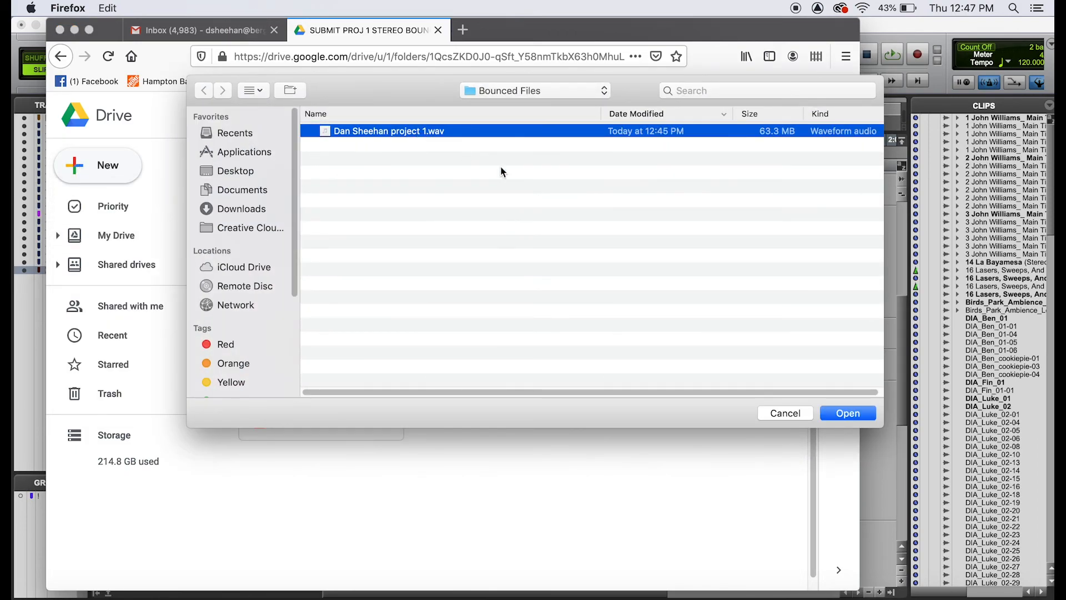
click(850, 414)
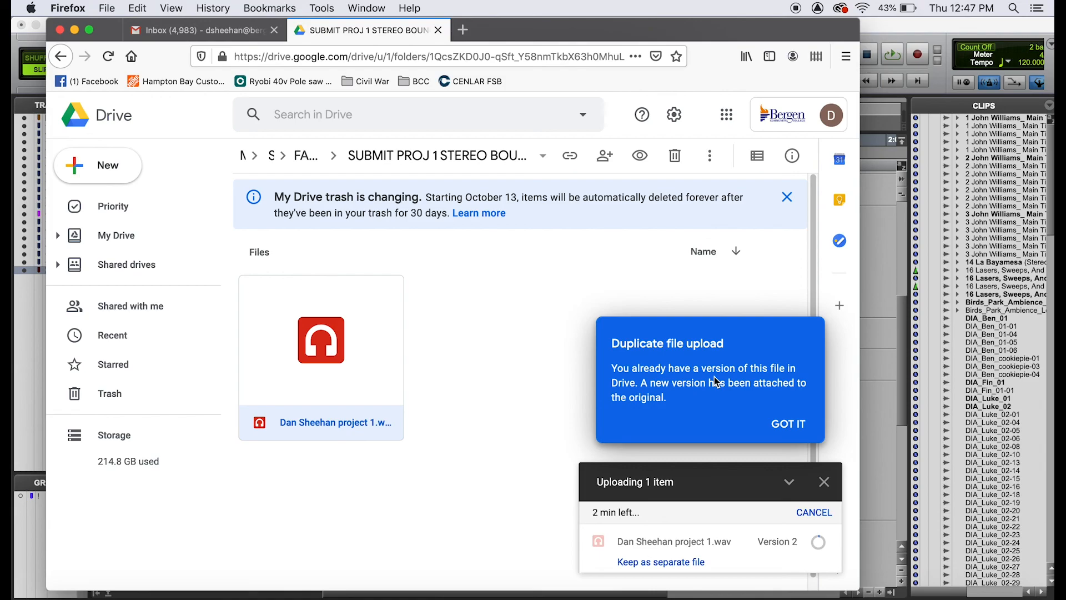
click(526, 595)
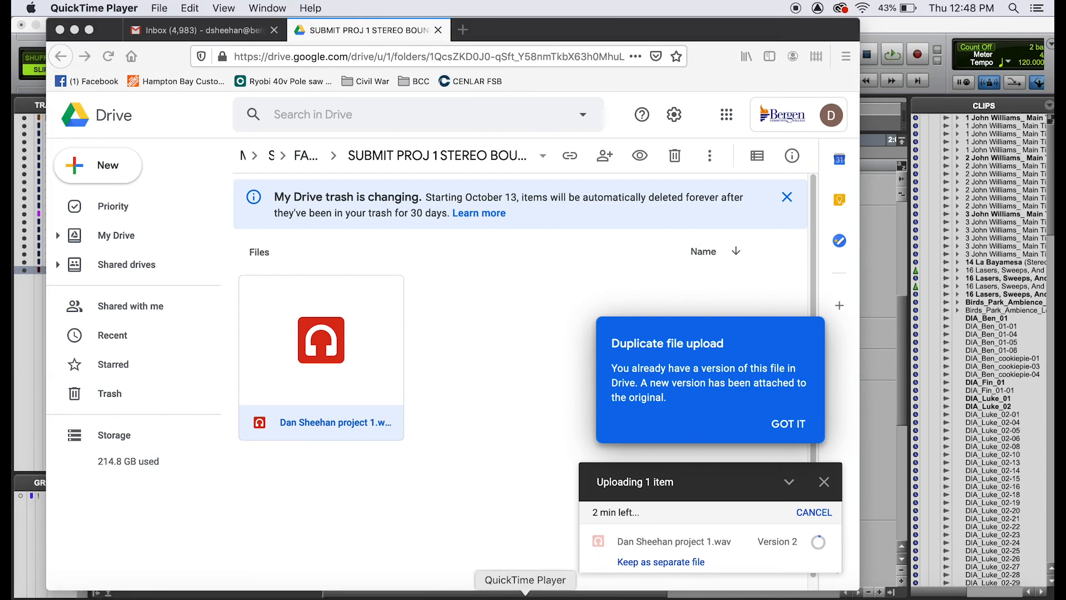